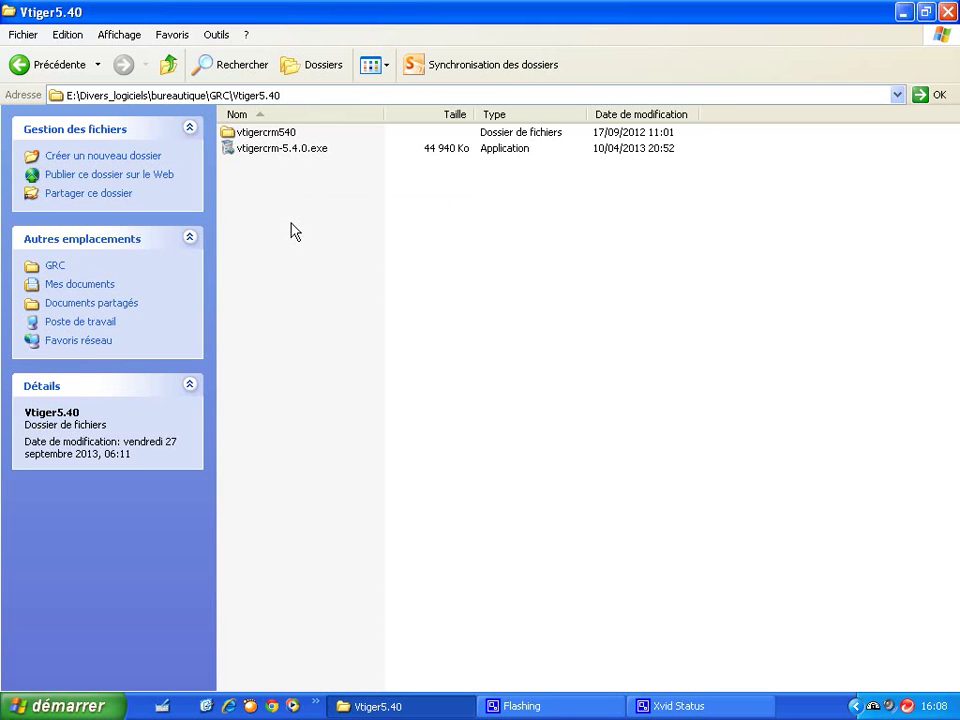
Step: Run services.msc from the Start menu's Exécuter dialog to open the Services console
left_click(72, 706)
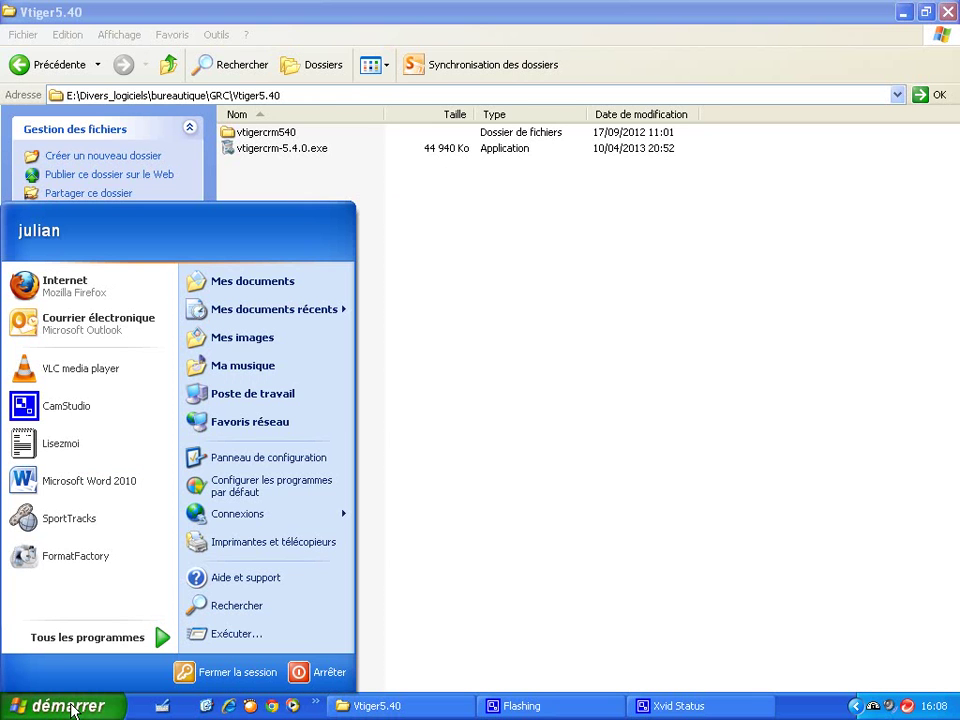
left_click(185, 636)
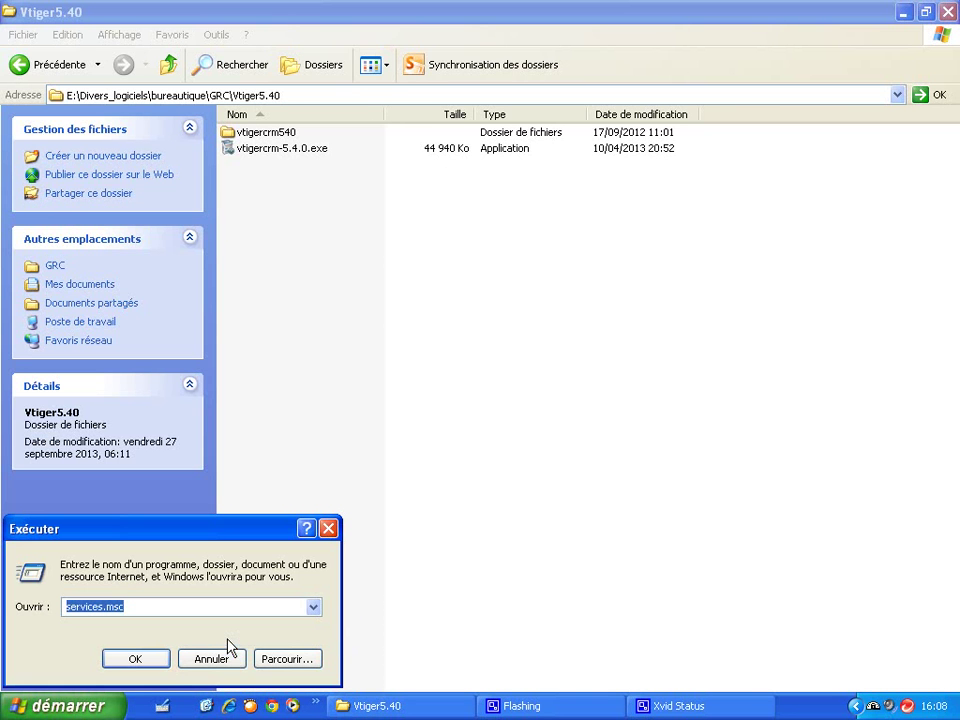
left_click(154, 602)
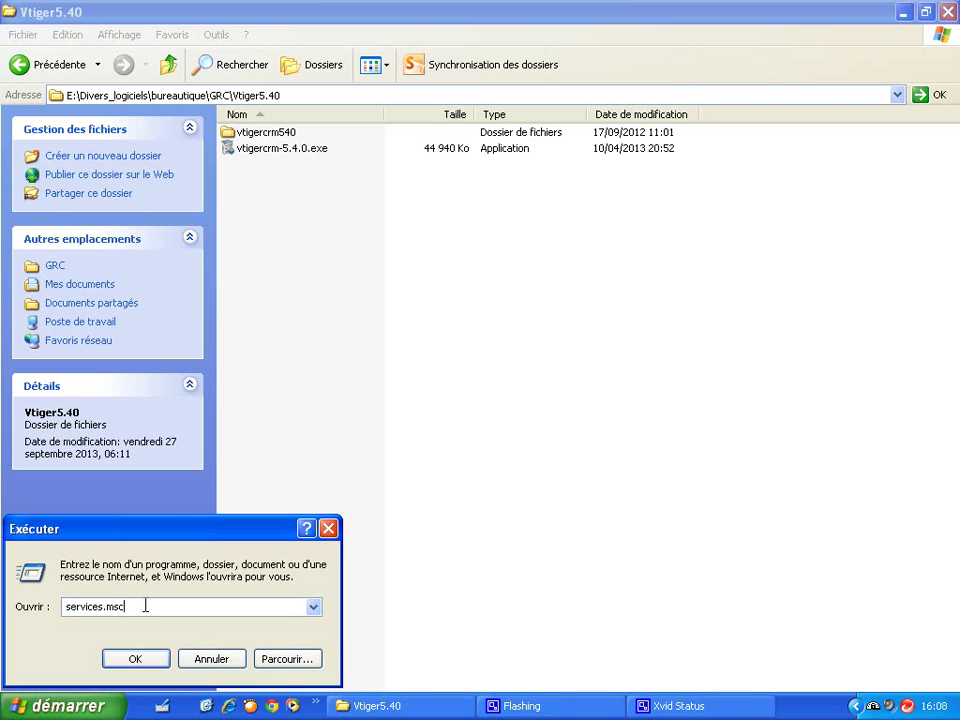
left_click(146, 660)
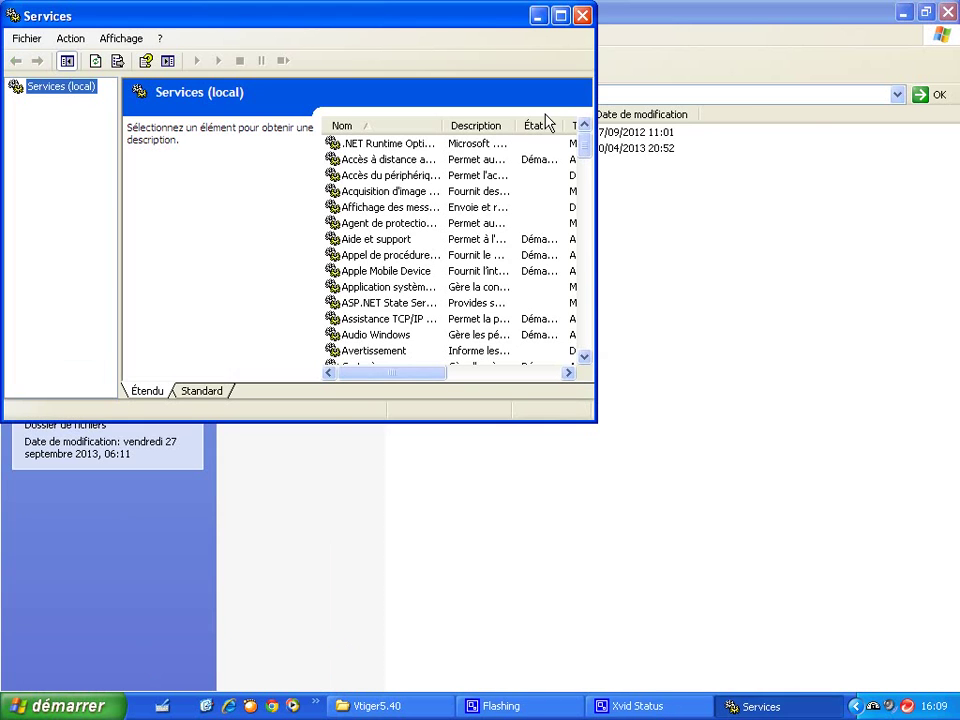
Step: Maximize the Services console and inspect vtigercrmApache540, vtigercrmMysql540, wampapache and wampmysqld
left_click(561, 15)
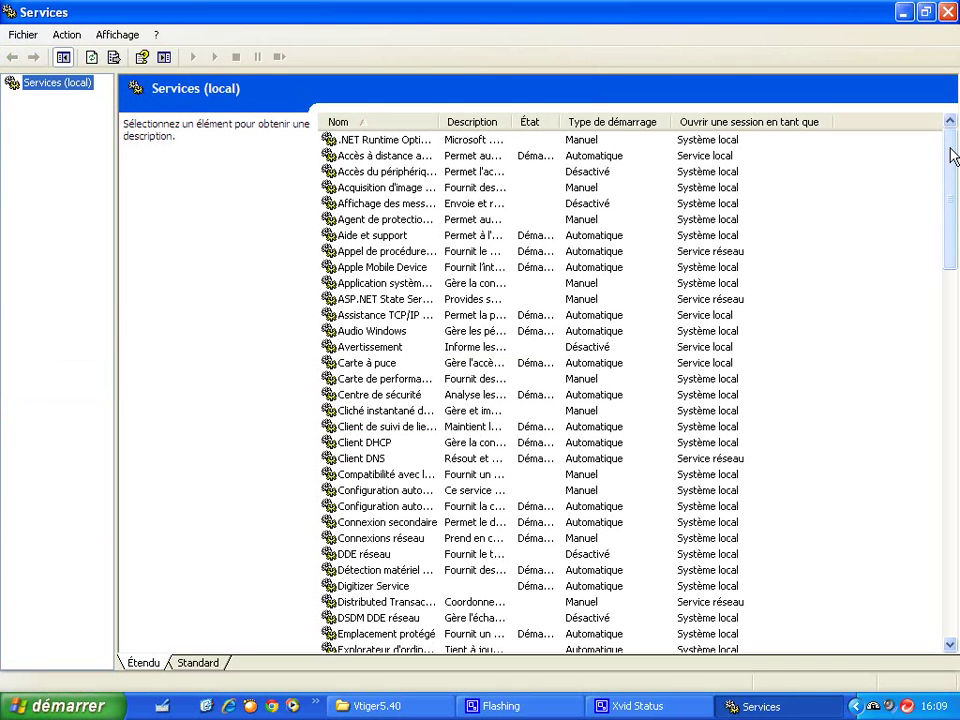
scroll(952, 155, "down", 4)
scroll(952, 155, "up", 4)
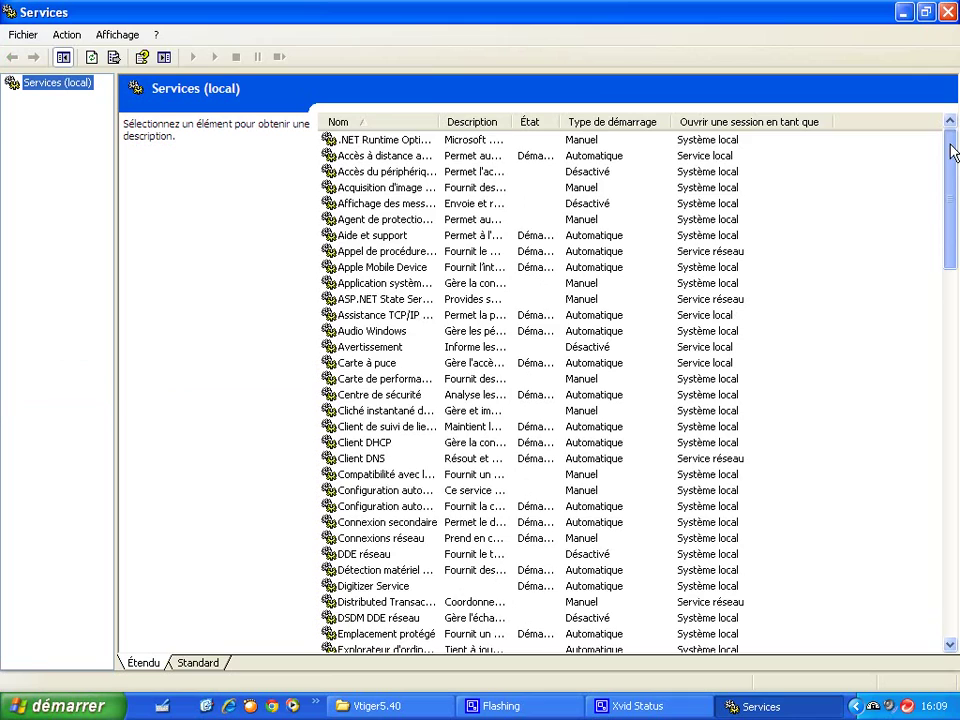
left_click_drag(952, 152, 945, 514)
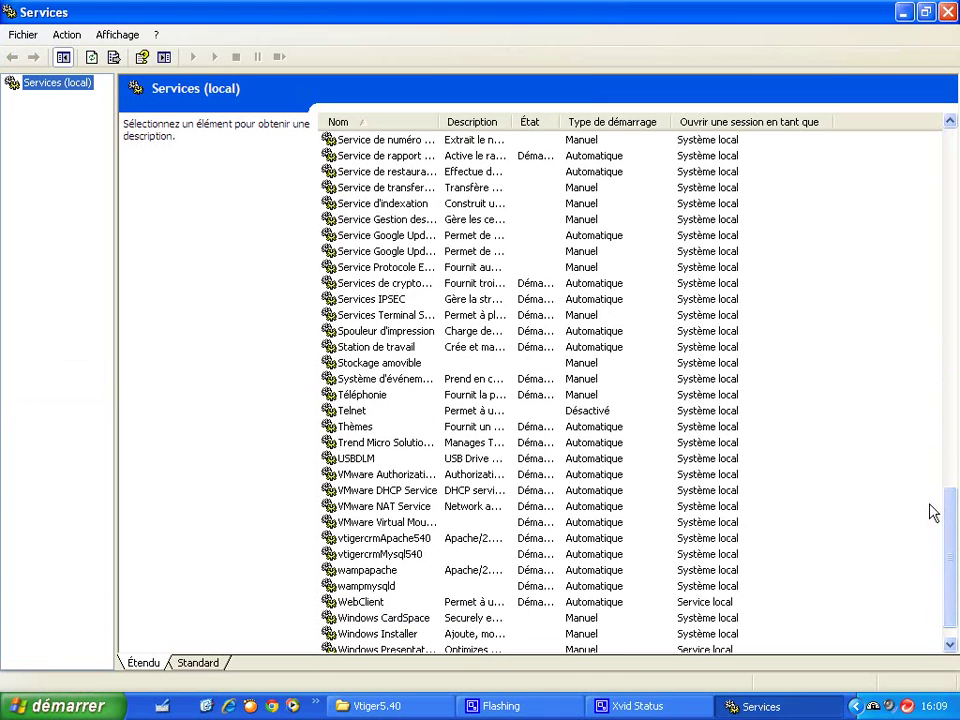
left_click(378, 543)
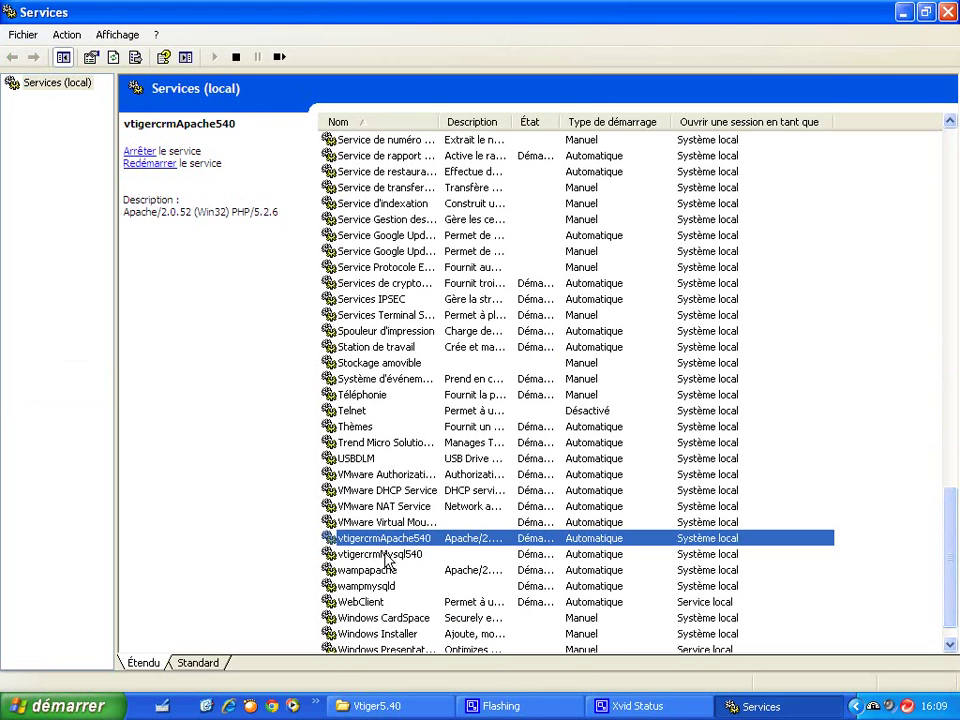
left_click(385, 556)
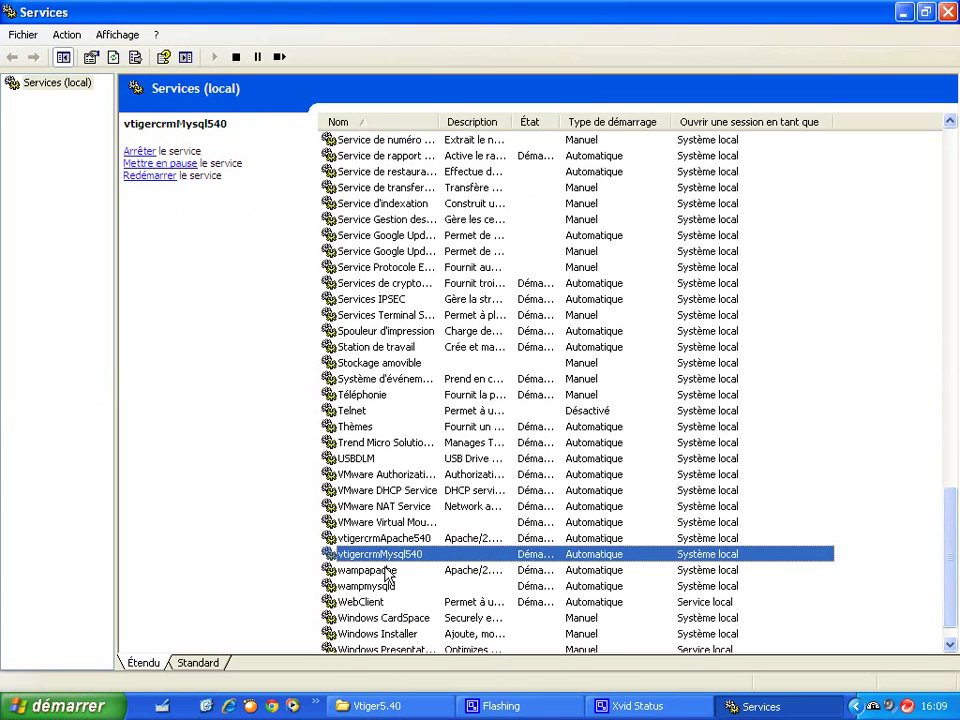
left_click(385, 571)
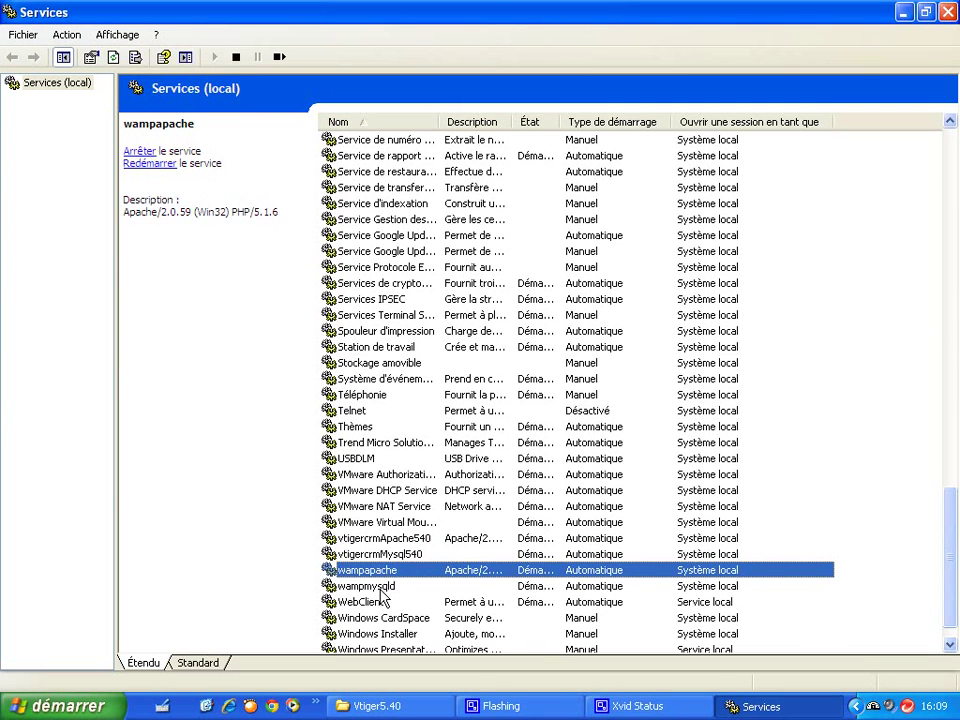
left_click(383, 588)
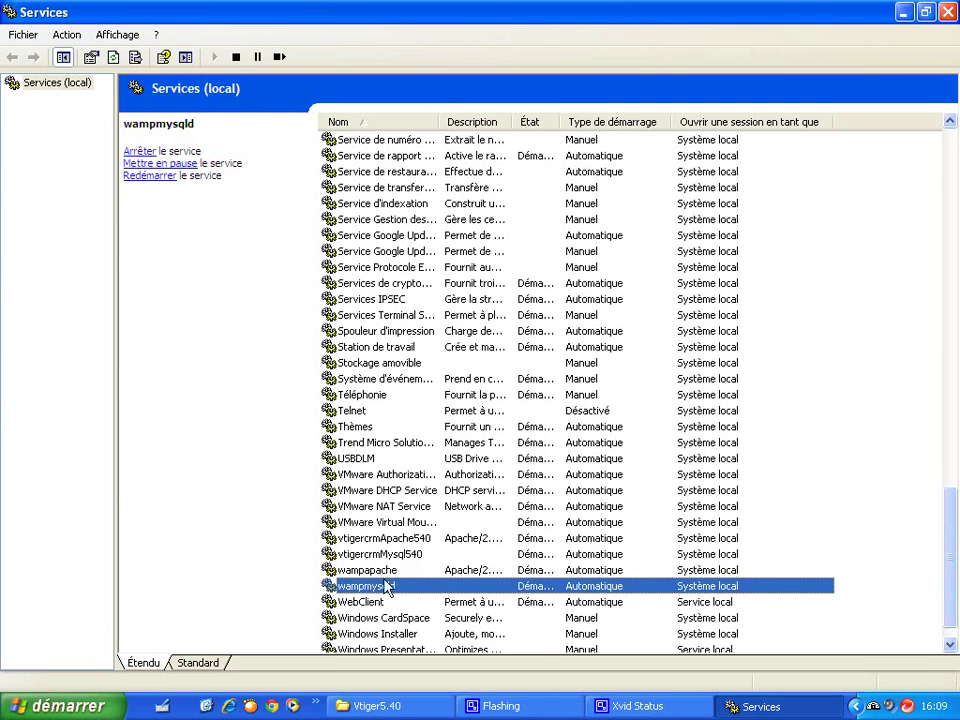
Step: Recheck the four vtiger and wamp services, each running with Automatique startup
left_click(385, 571)
left_click(384, 555)
key("Up")
key("Up")
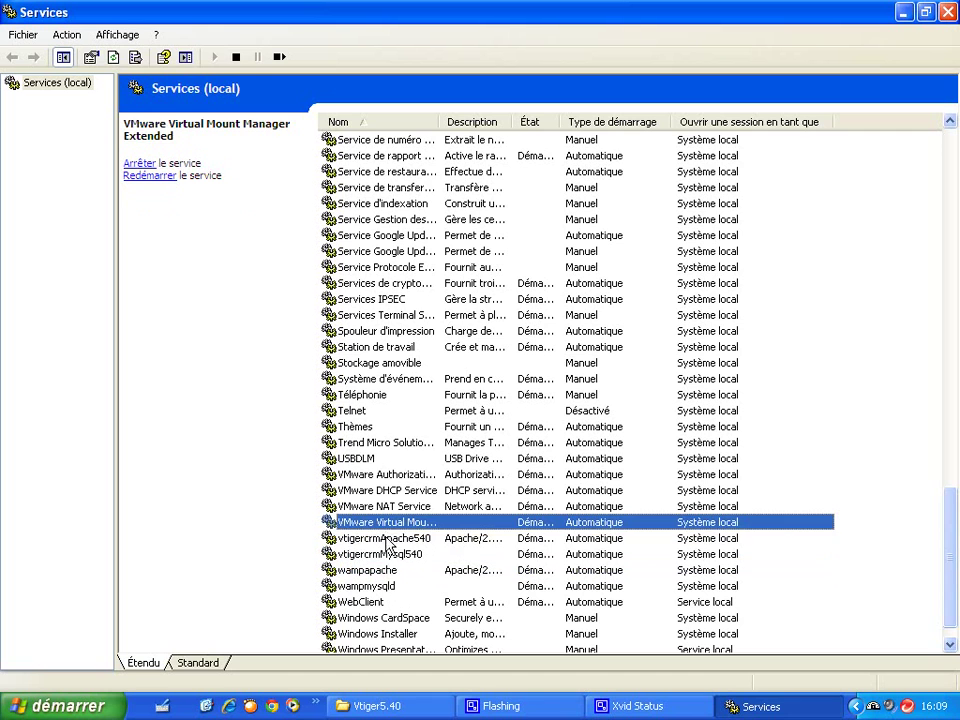
key("Down")
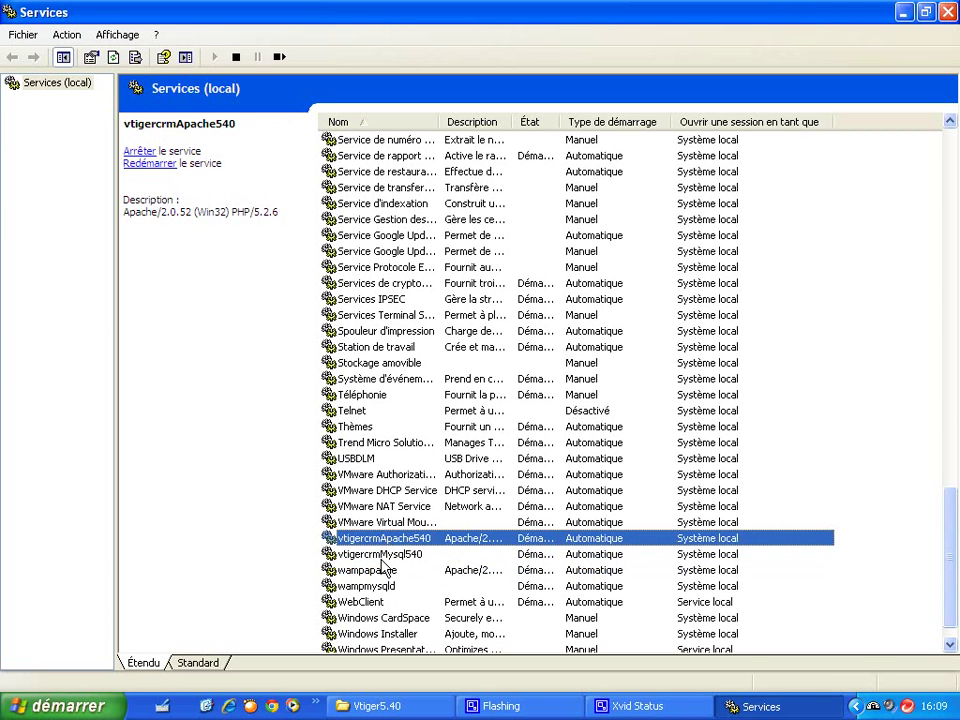
left_click(382, 556)
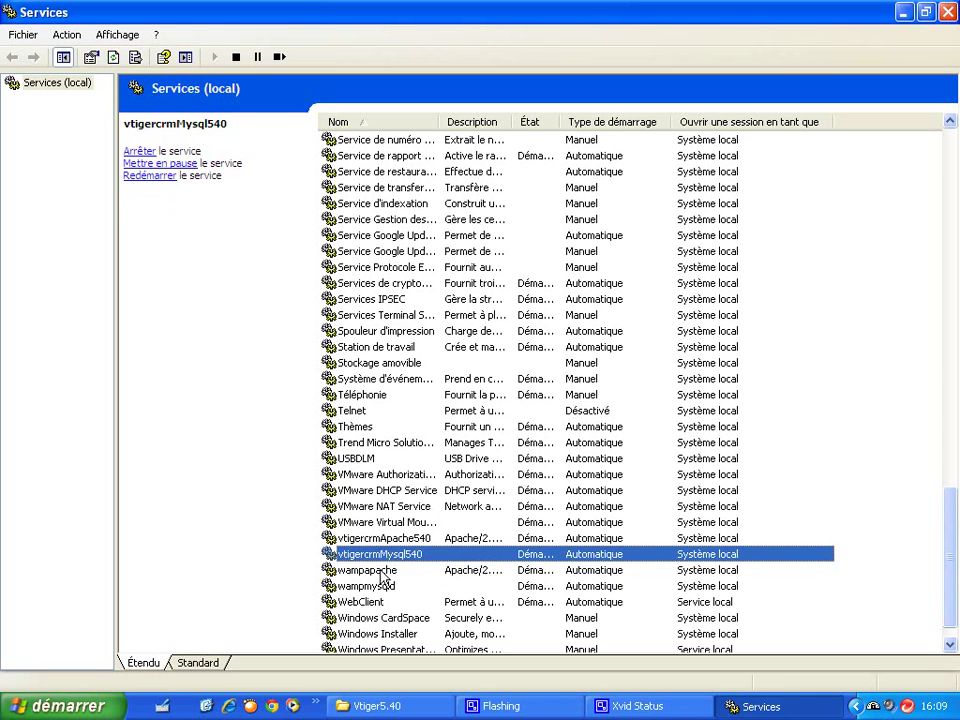
left_click(381, 570)
left_click(378, 587)
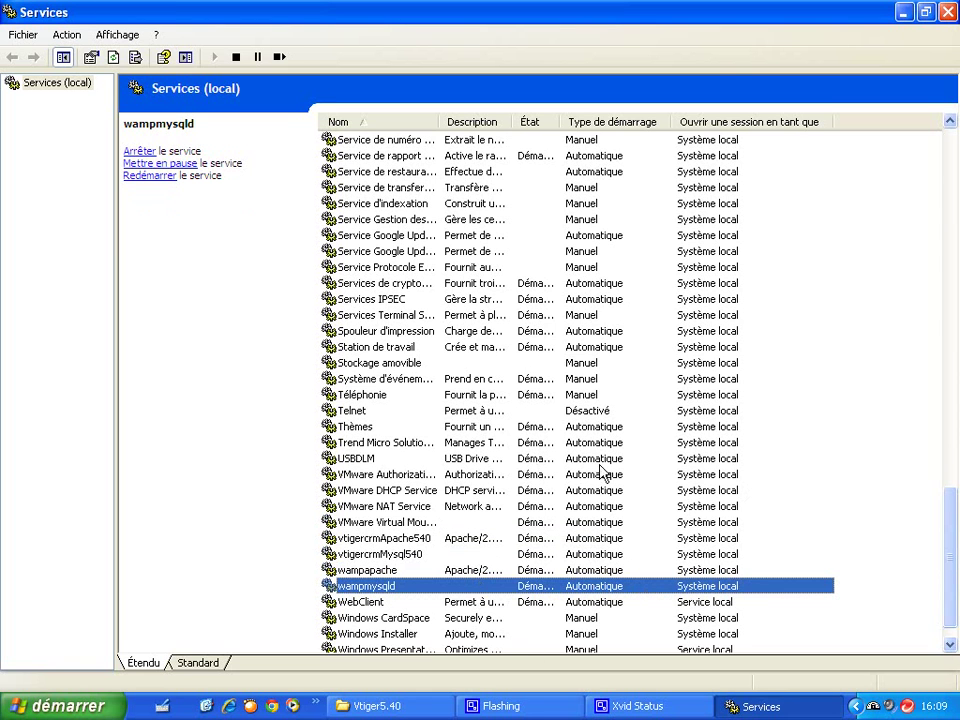
Step: Recheck wampmysqld, wampapache, vtigercrmMysql540 and vtigercrmApache540, then close the Services console
left_click_drag(950, 563, 932, 418)
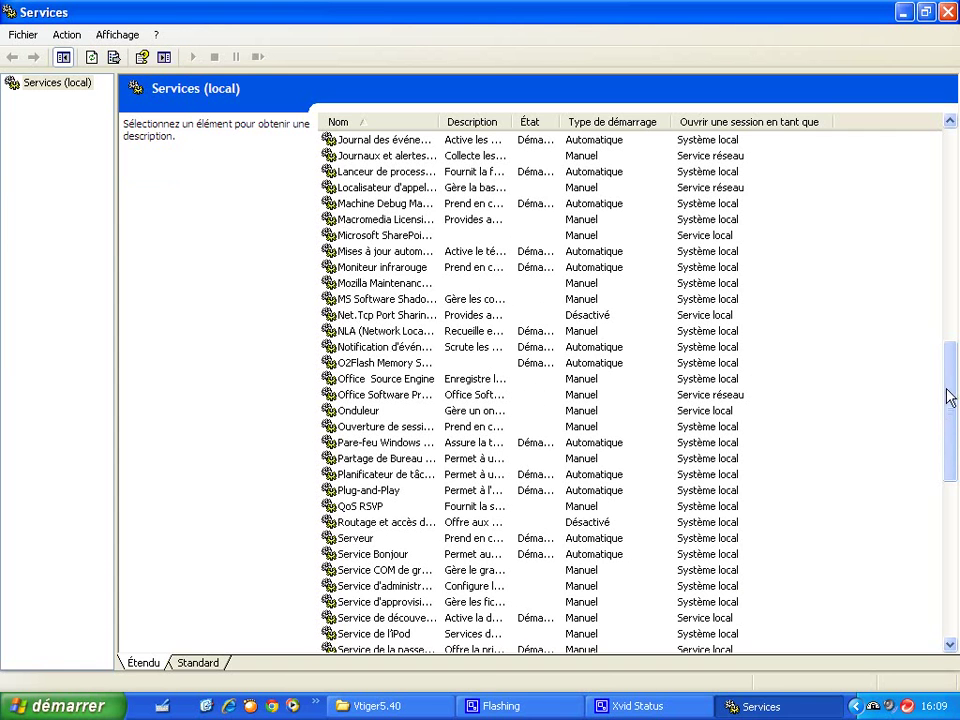
left_click_drag(949, 381, 934, 184)
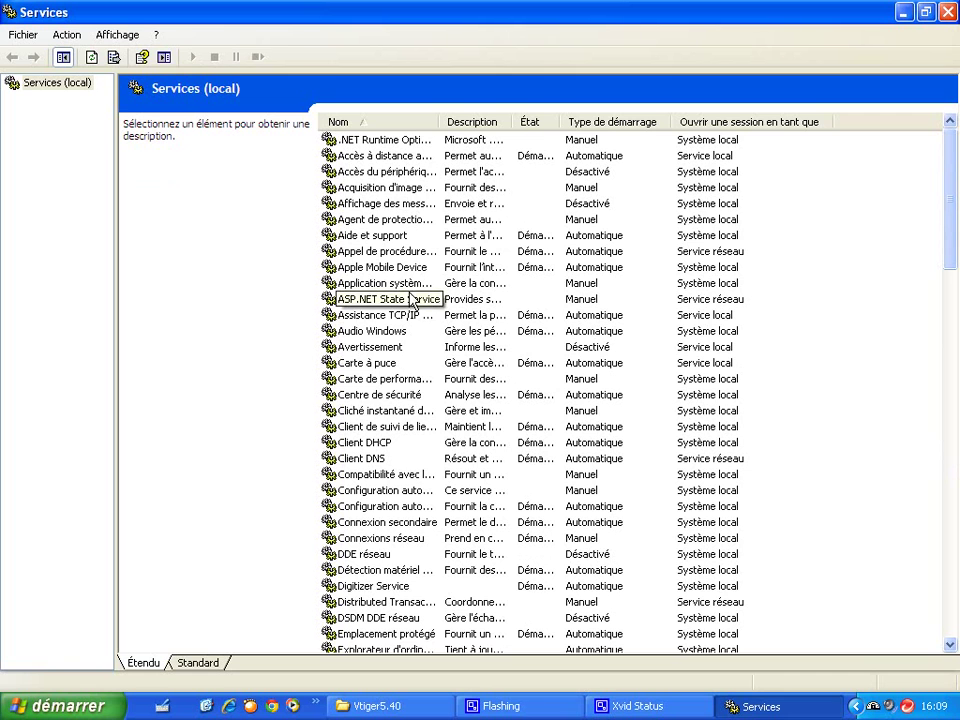
left_click_drag(947, 191, 948, 550)
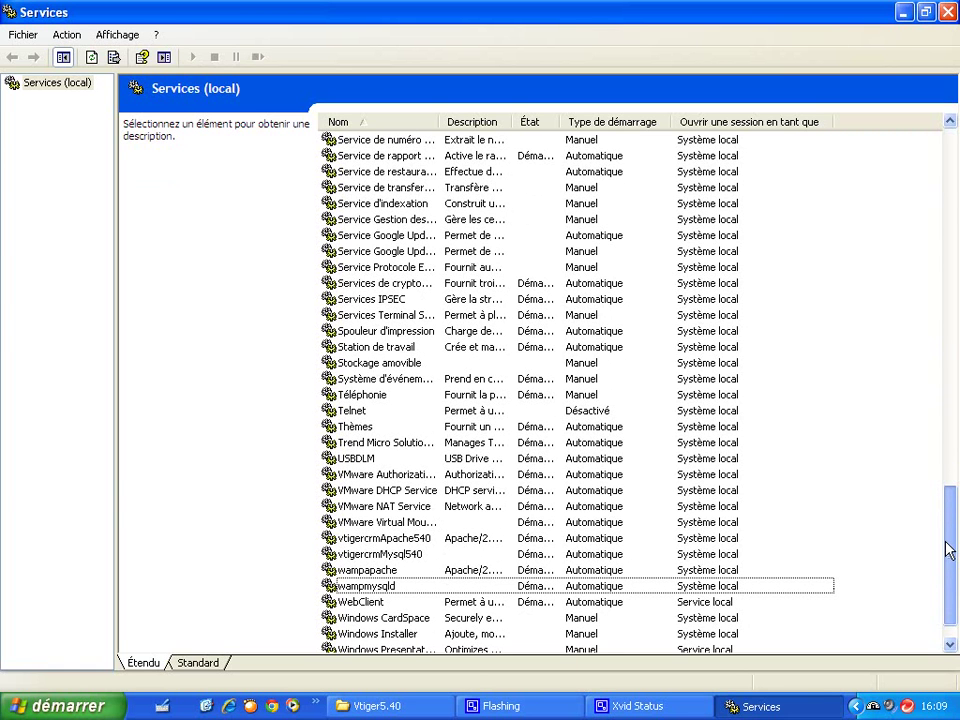
left_click_drag(948, 550, 947, 394)
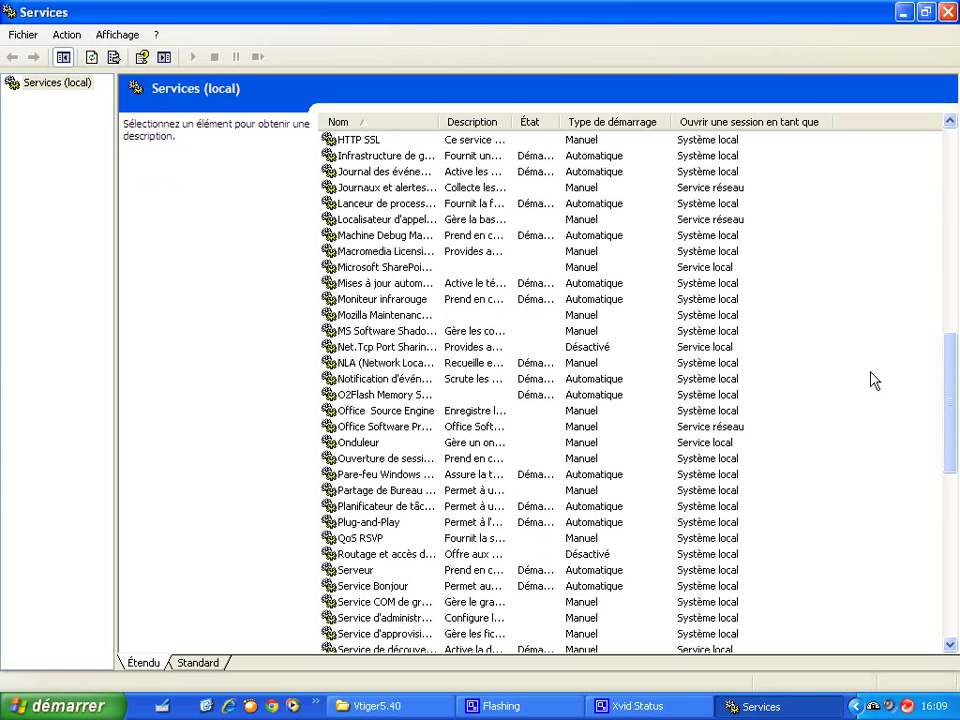
scroll(894, 379, "down", 12)
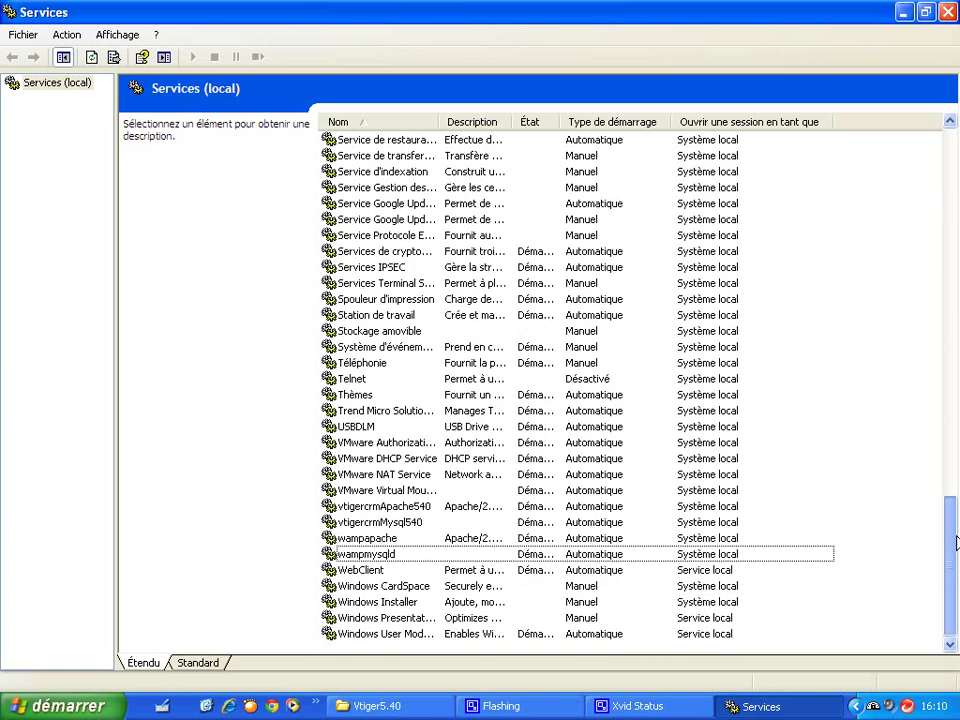
left_click(373, 558)
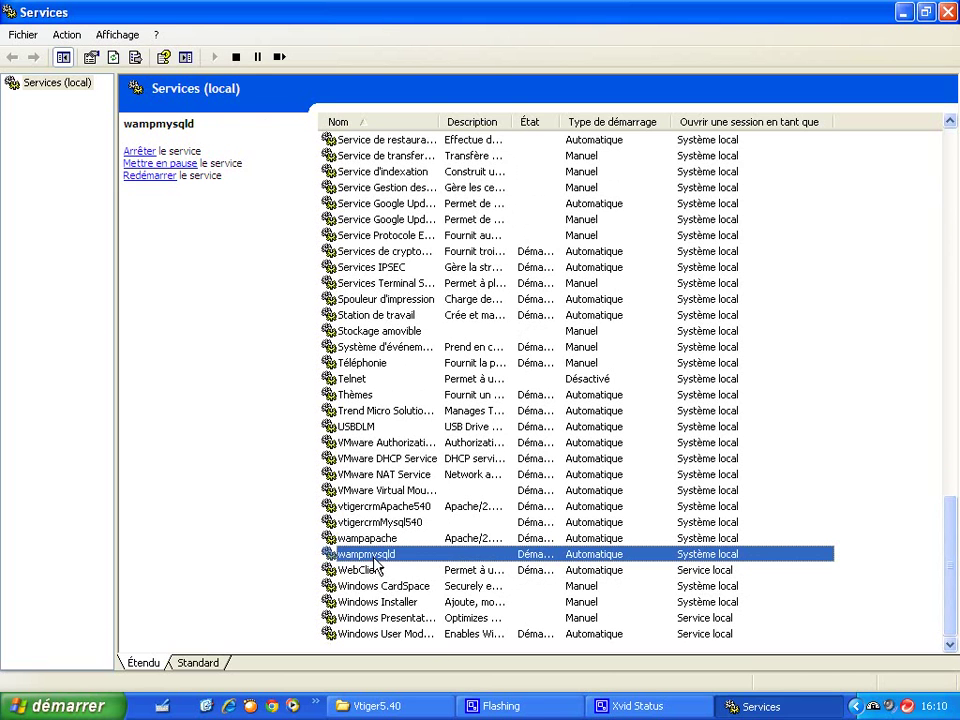
left_click(387, 540)
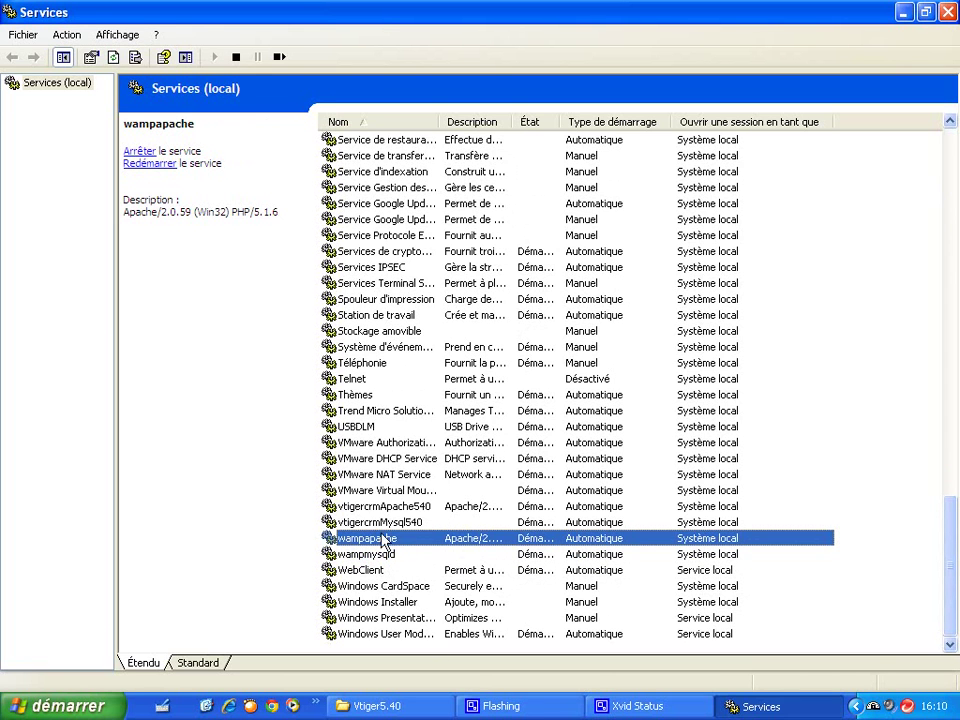
left_click(380, 522)
left_click(394, 507)
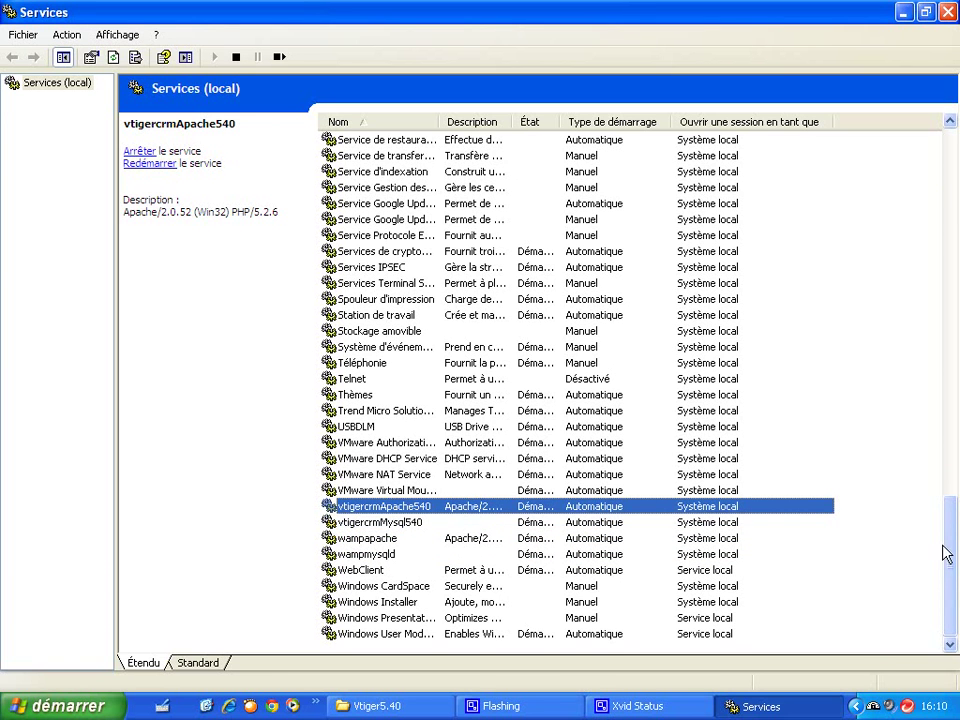
left_click_drag(951, 563, 945, 264)
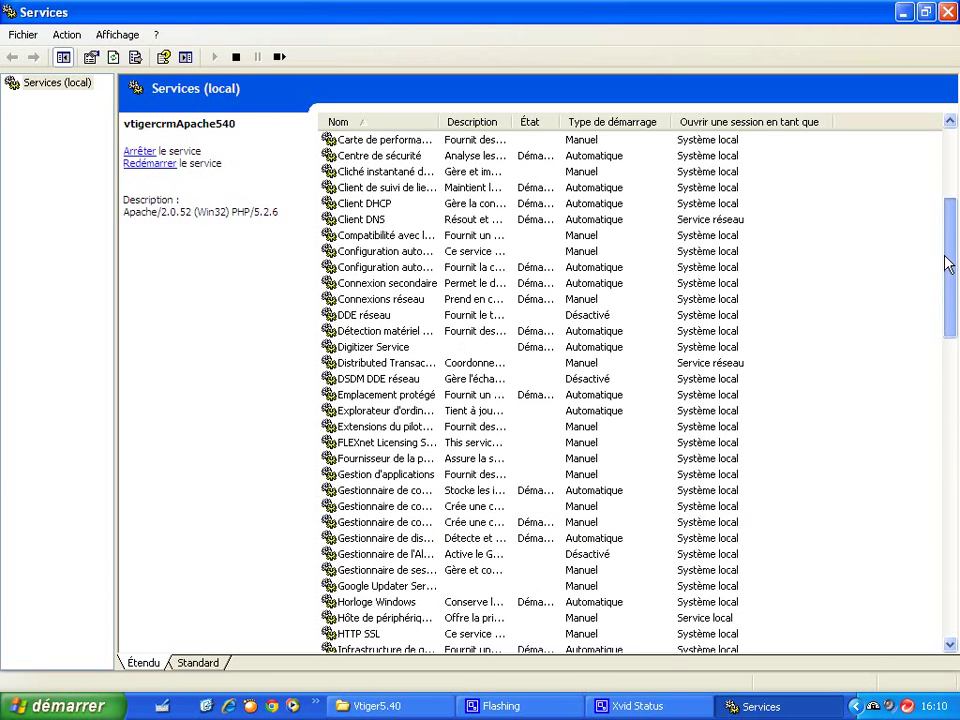
left_click(947, 12)
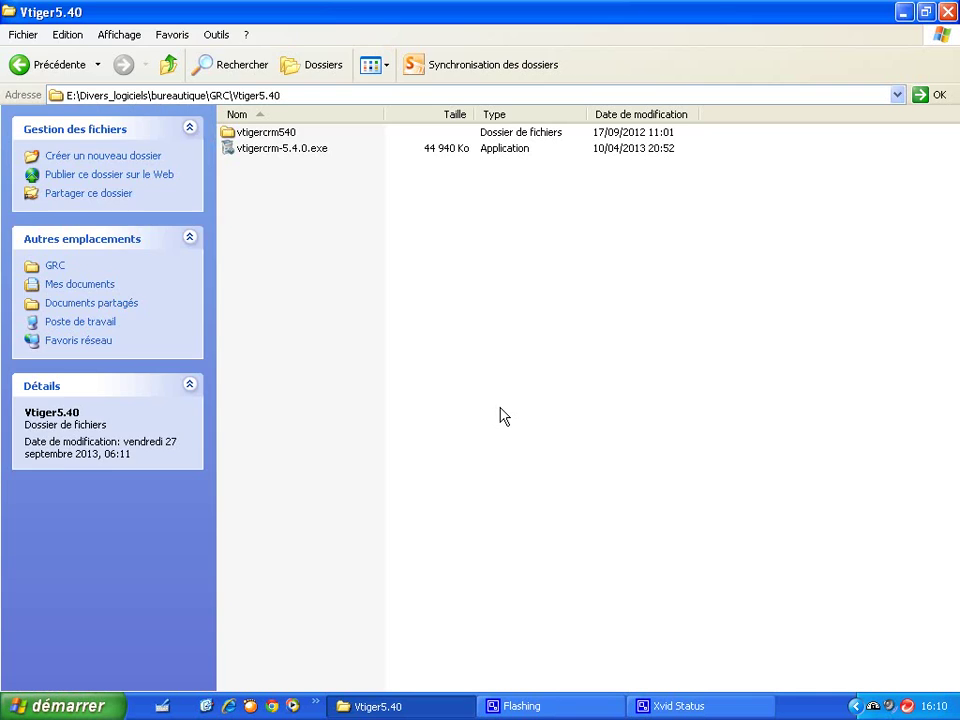
Step: Open Task Manager's Processus tab sorted by Nom de l'image and check the four Apache processes
key("ctrl+alt+Delete")
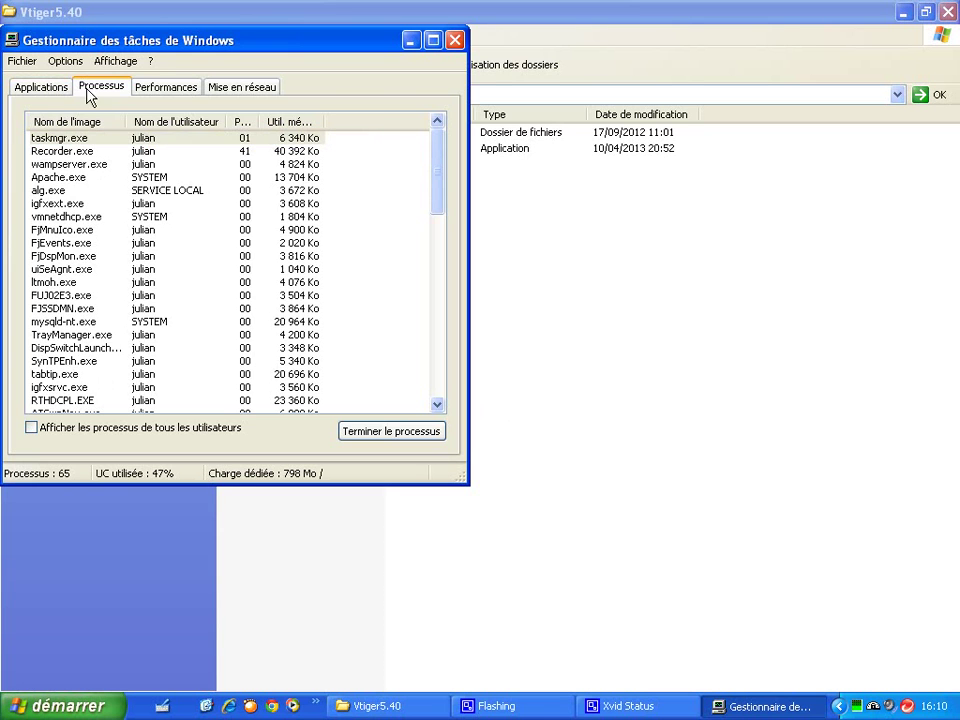
left_click(43, 89)
left_click(100, 90)
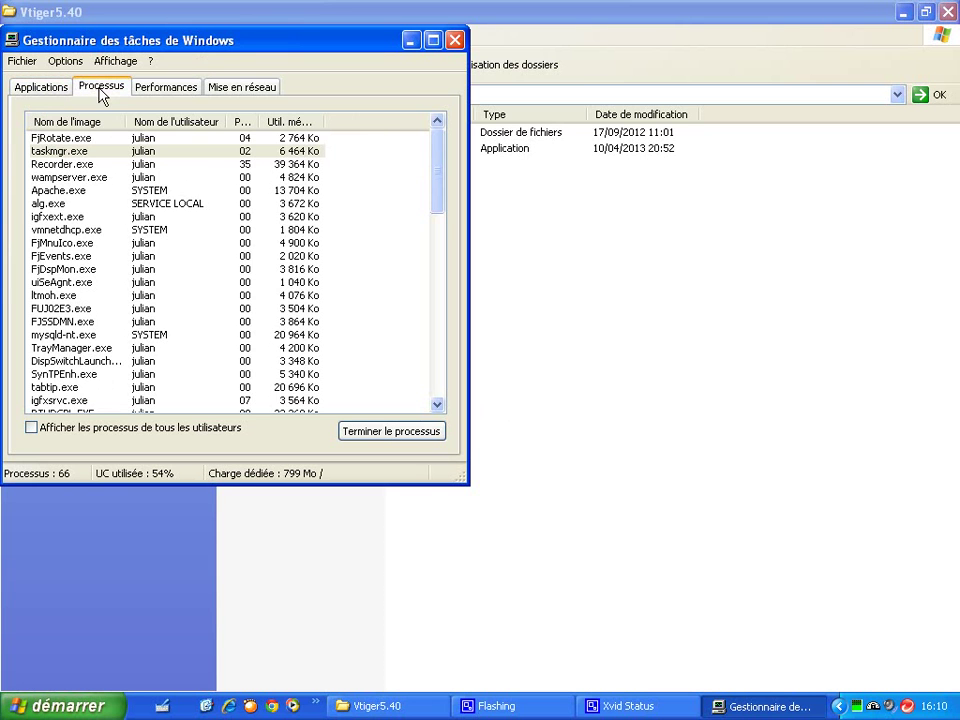
left_click(60, 122)
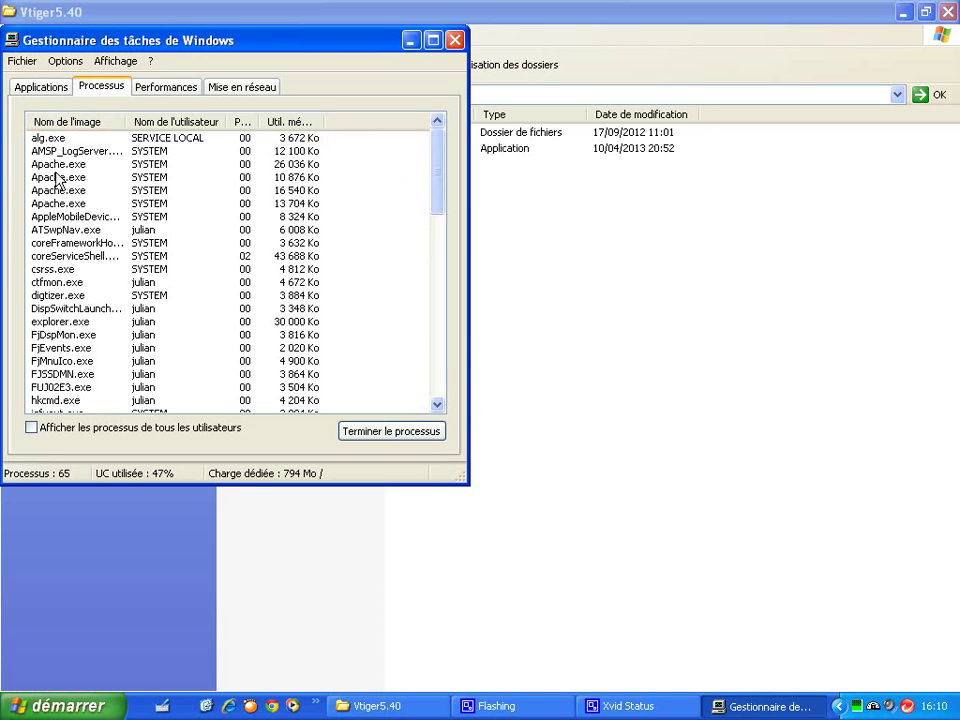
left_click(56, 168)
left_click(56, 180)
left_click(57, 191)
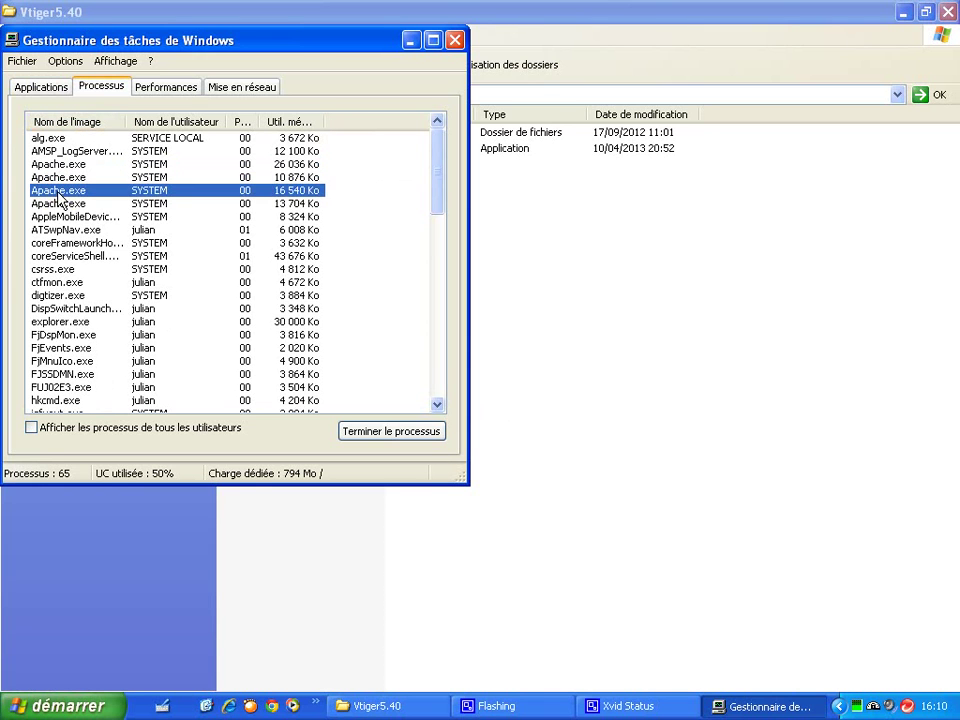
left_click(57, 204)
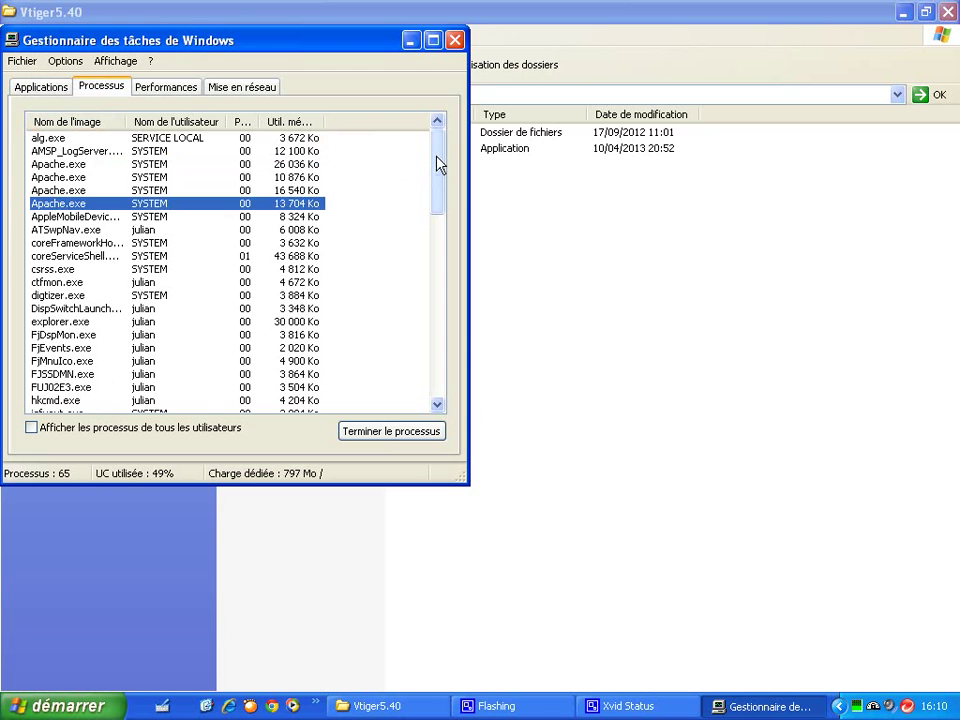
Step: Check the two mysqld-nt.exe processes and wampserver.exe, then close Task Manager
left_click_drag(440, 163, 439, 225)
left_click(89, 350)
left_click(95, 362)
left_click_drag(441, 253, 441, 366)
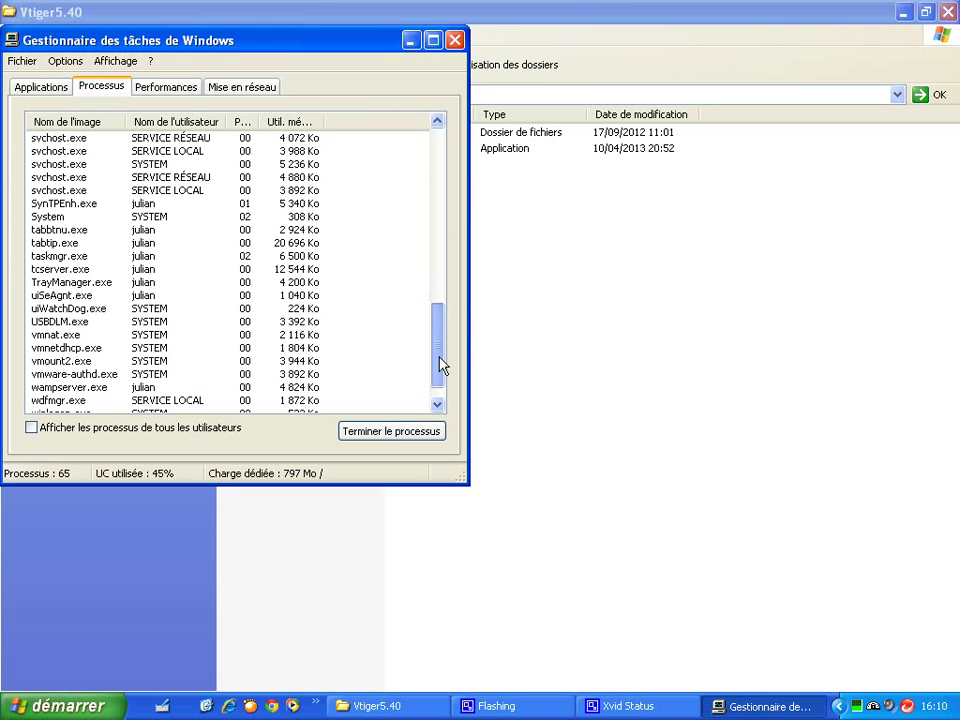
left_click(102, 389)
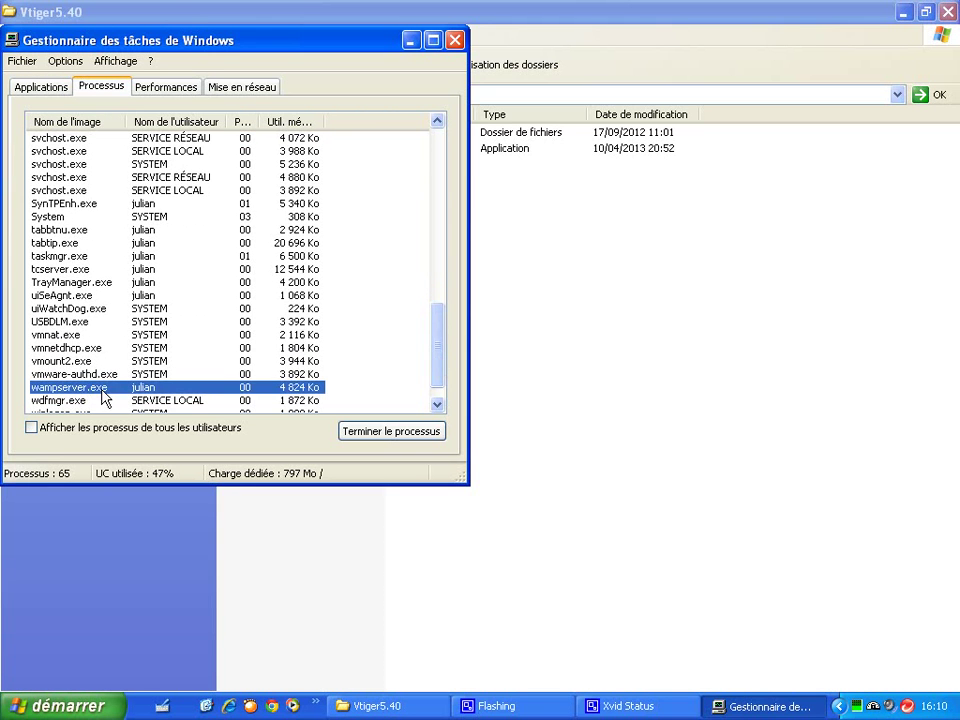
left_click_drag(439, 364, 439, 379)
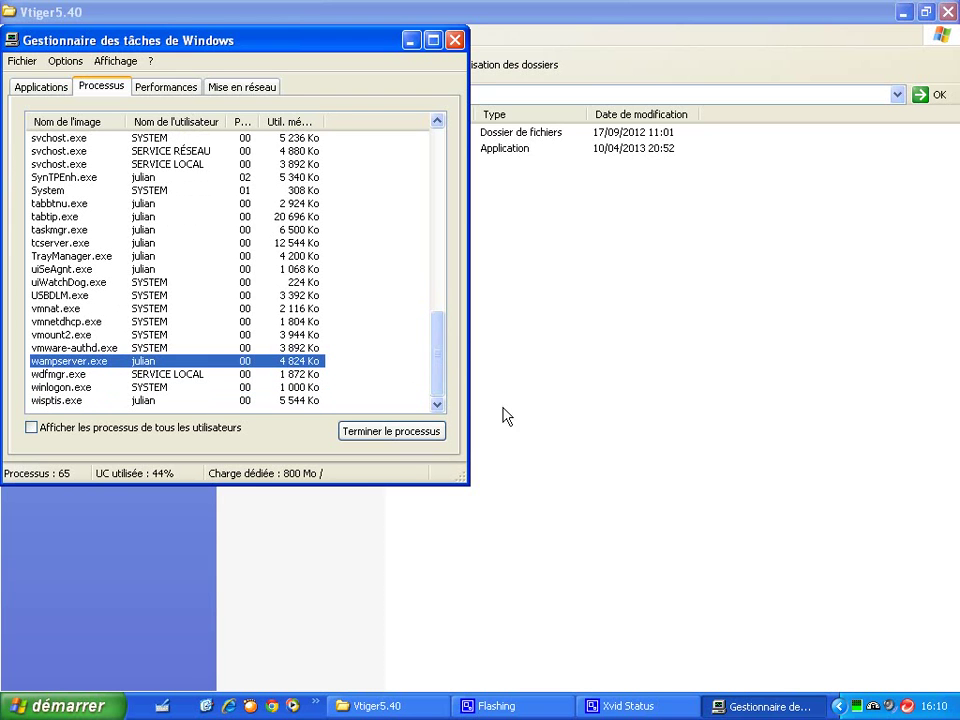
left_click(454, 40)
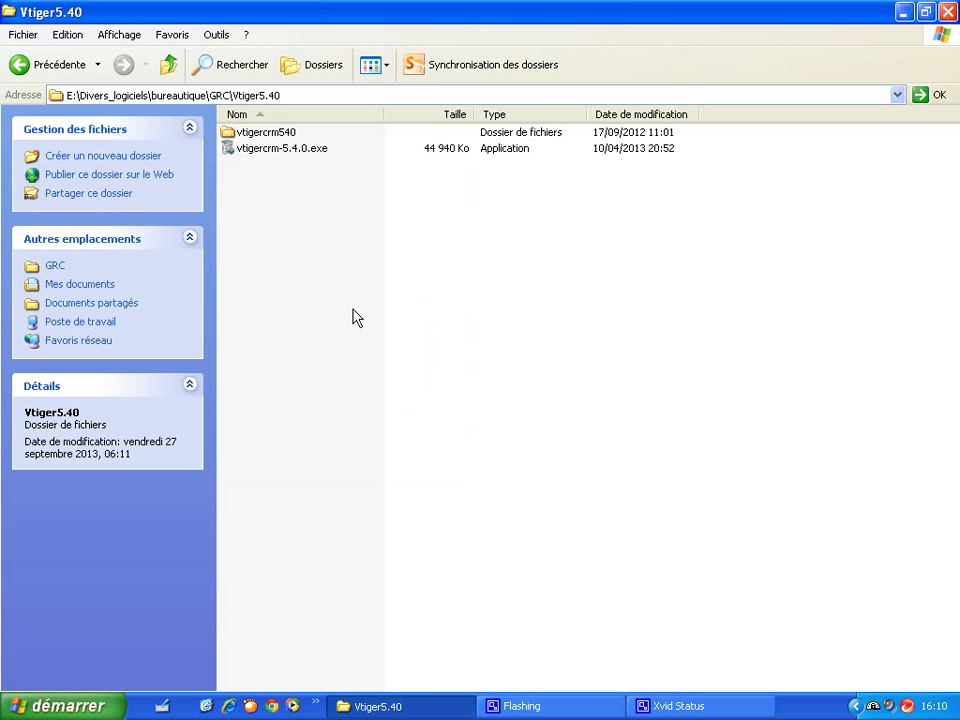
Step: Launch vtigercrm-5.4.0.exe, pass the welcome page and accept the license terms
double_click(276, 153)
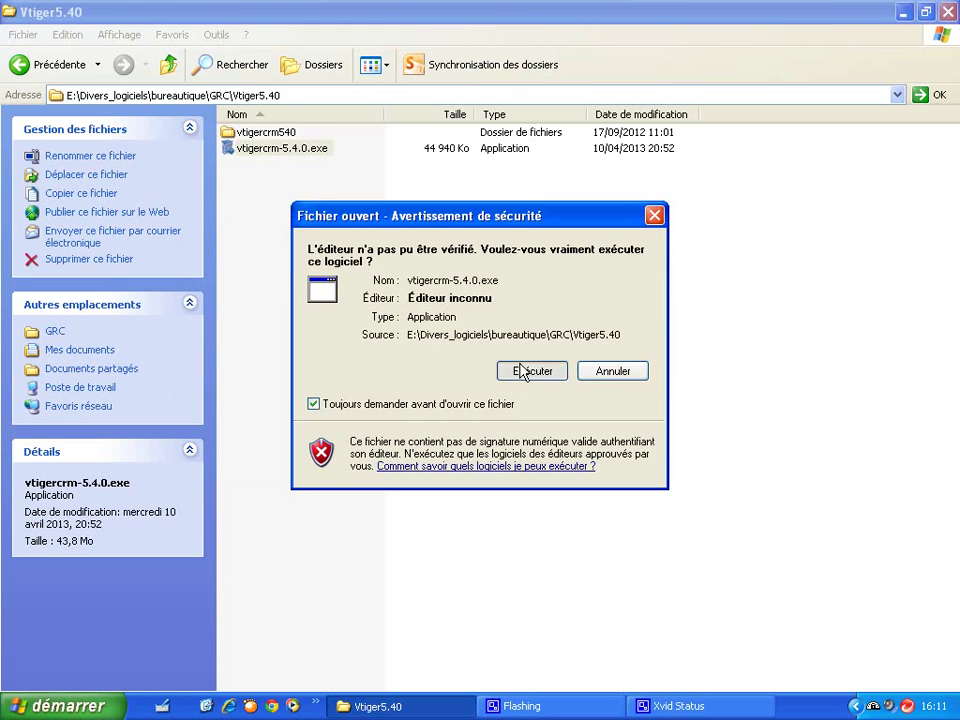
left_click(521, 371)
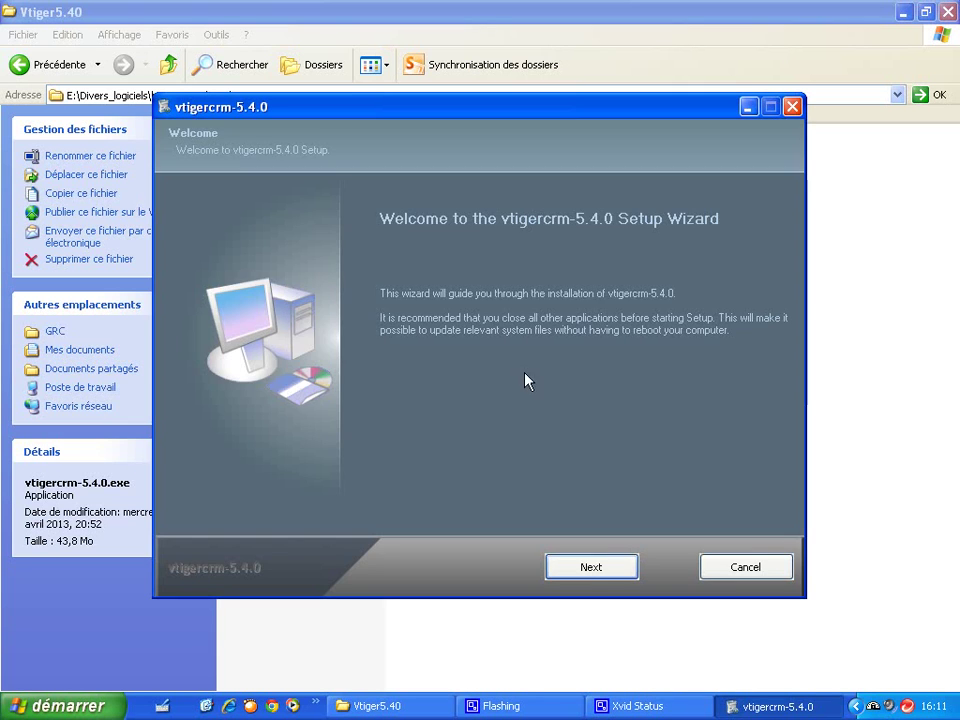
left_click(593, 572)
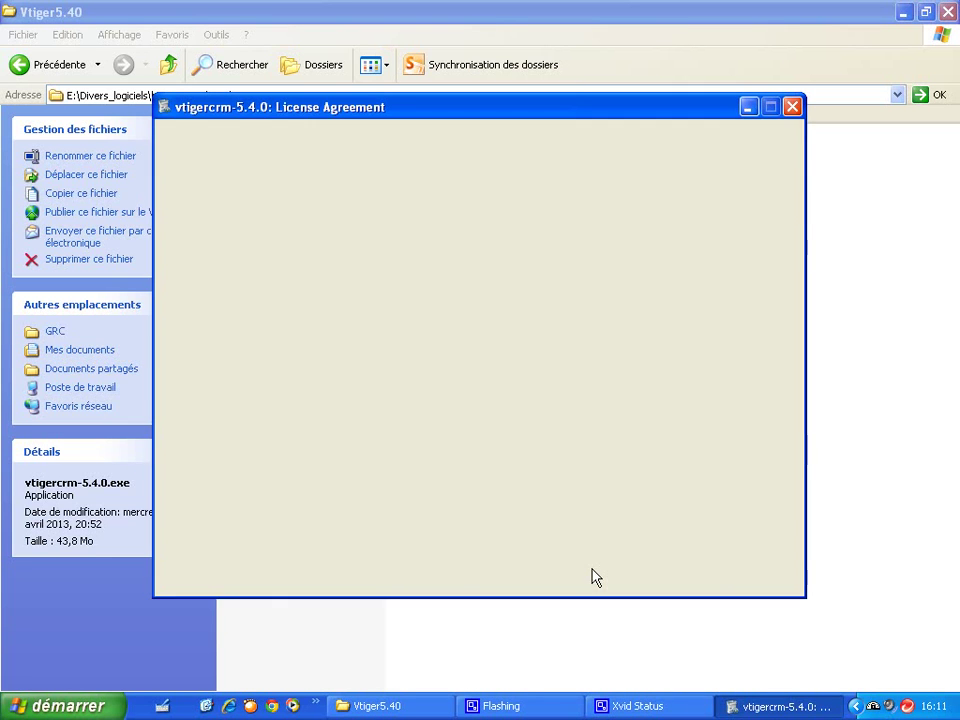
left_click(452, 510)
left_click(593, 572)
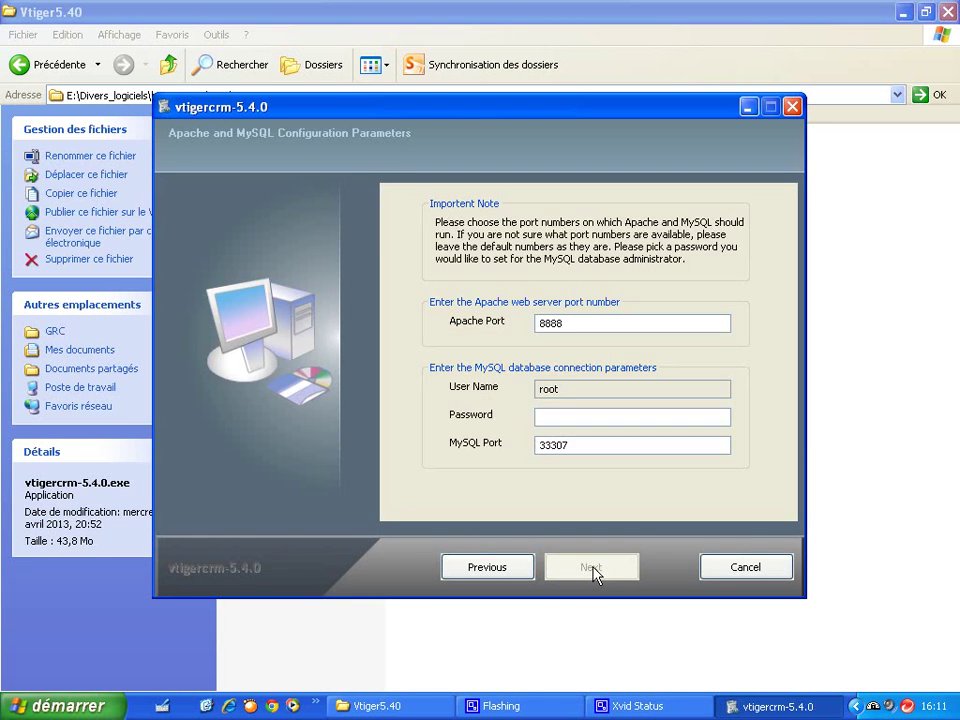
Step: Enter the MySQL password, move Apache to port 88 and MySQL off 33307, and fill the admin e-mail
left_click(579, 422)
type("ad")
left_click(614, 568)
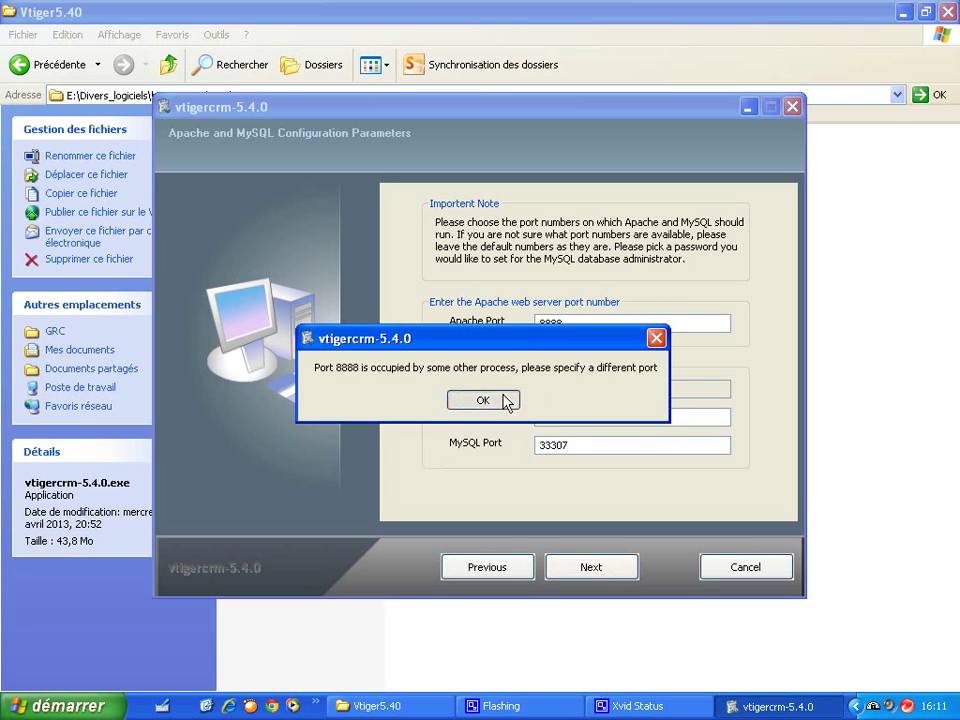
left_click(505, 401)
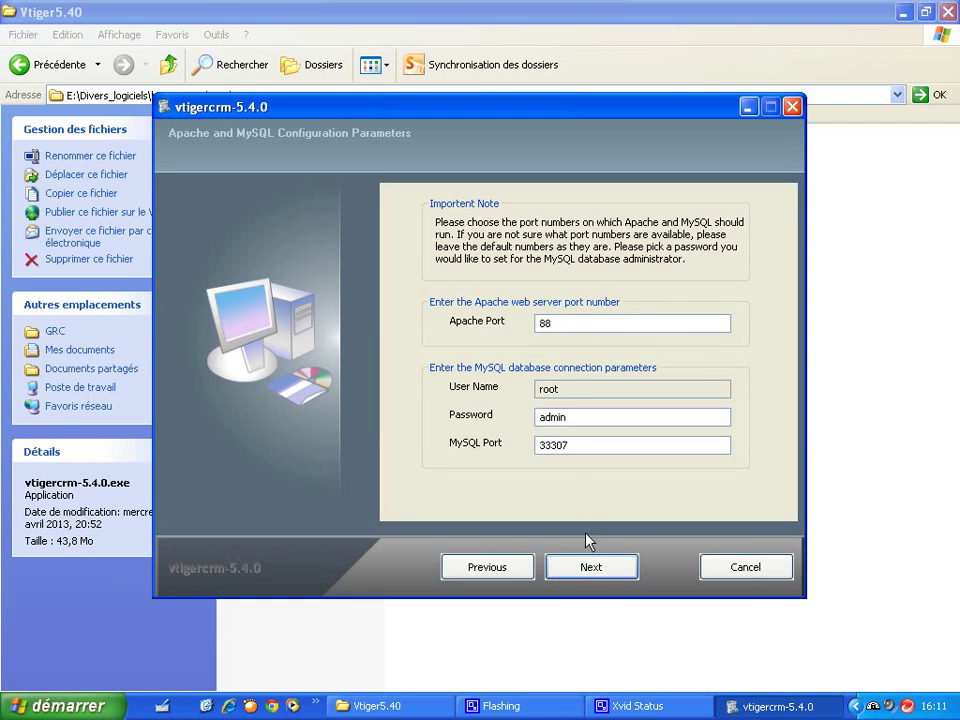
left_click(589, 568)
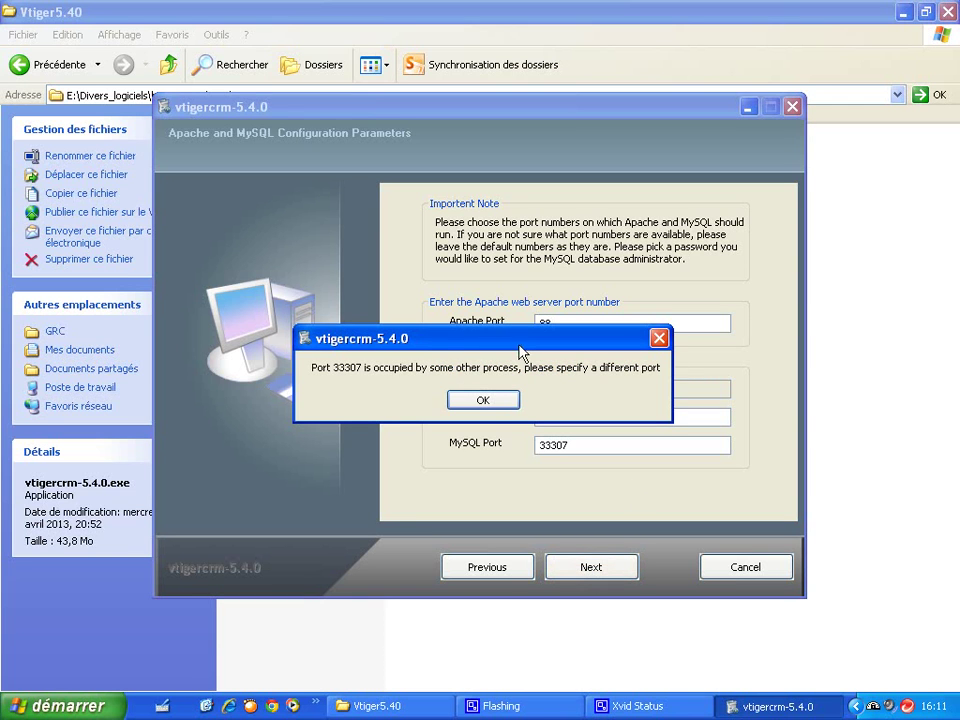
left_click(510, 405)
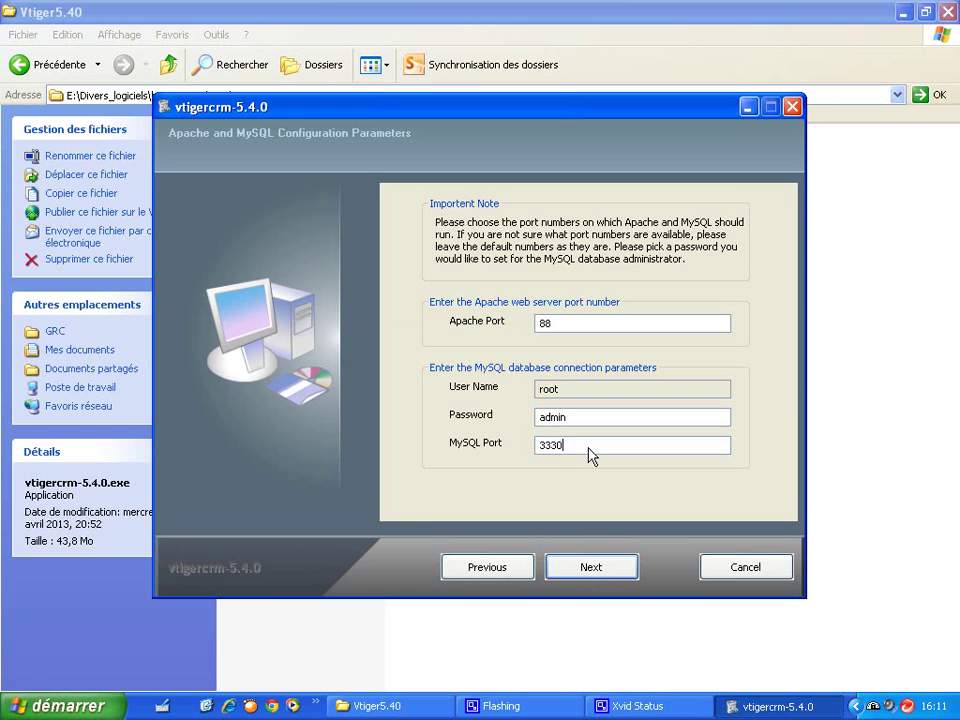
left_click(595, 573)
type("ad")
type("aaaa@")
type("aaa.net")
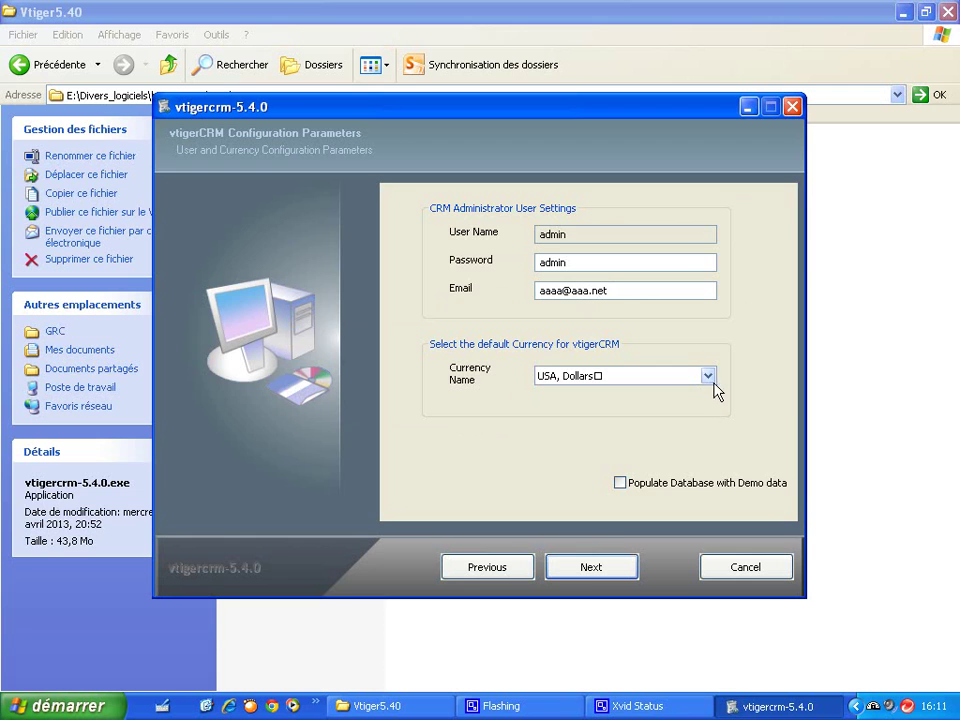
Step: Install vtiger CRM into C:\Program Files\vtigercrm-540
left_click(612, 576)
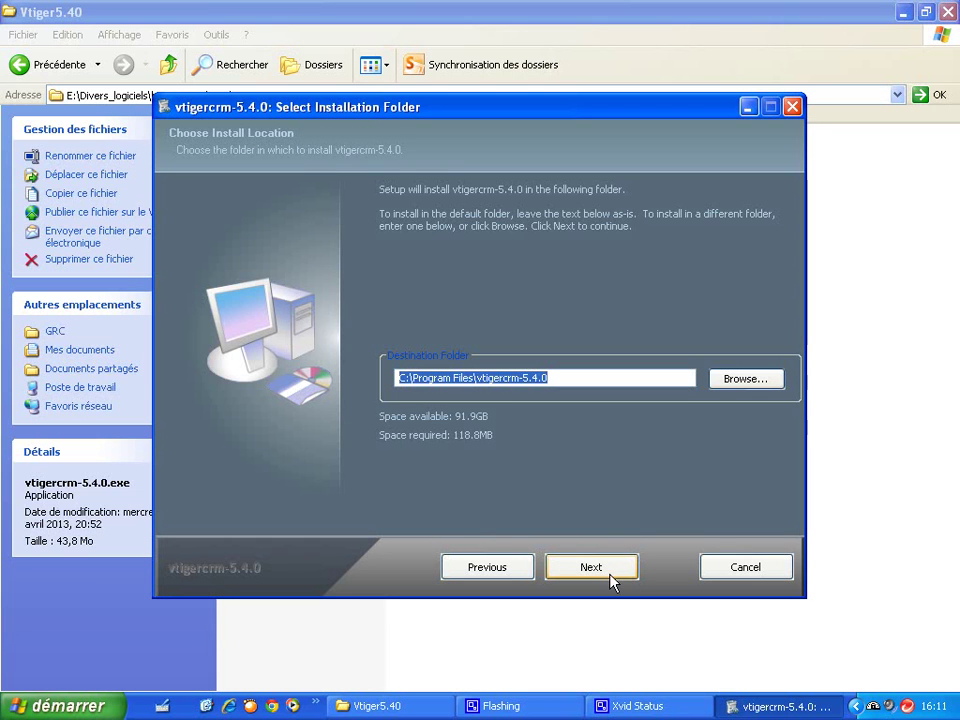
left_click(561, 381)
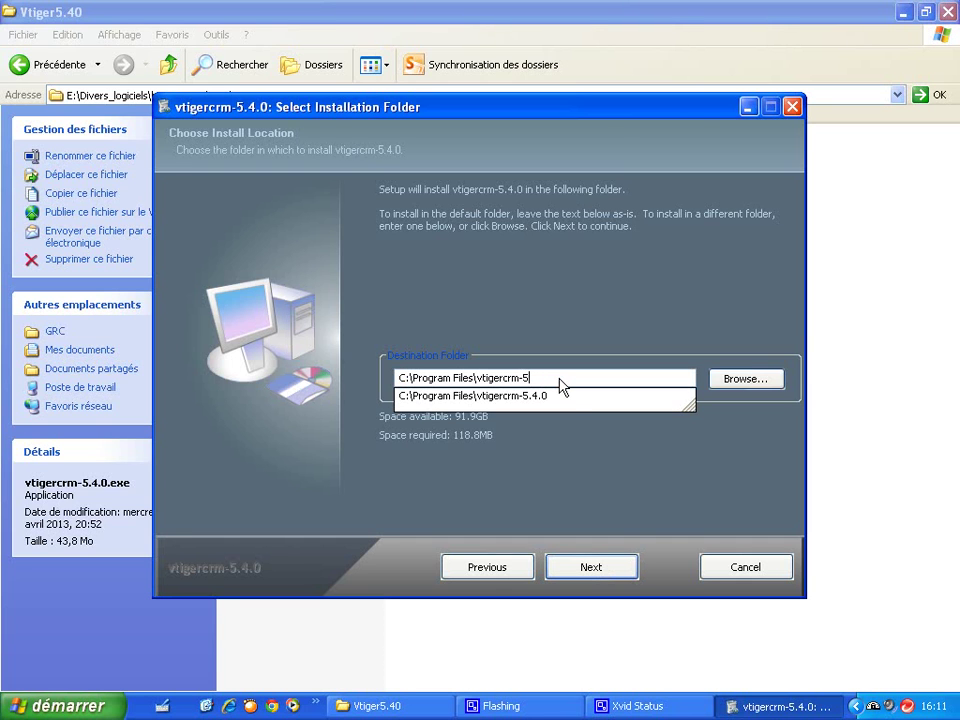
type("40")
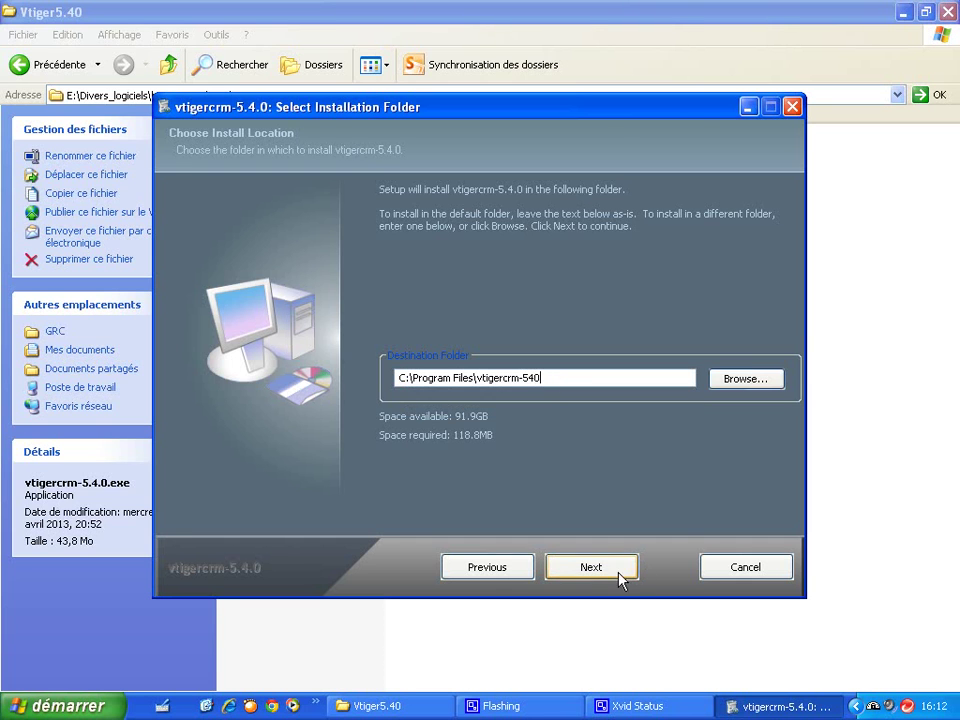
left_click(619, 574)
left_click(619, 574)
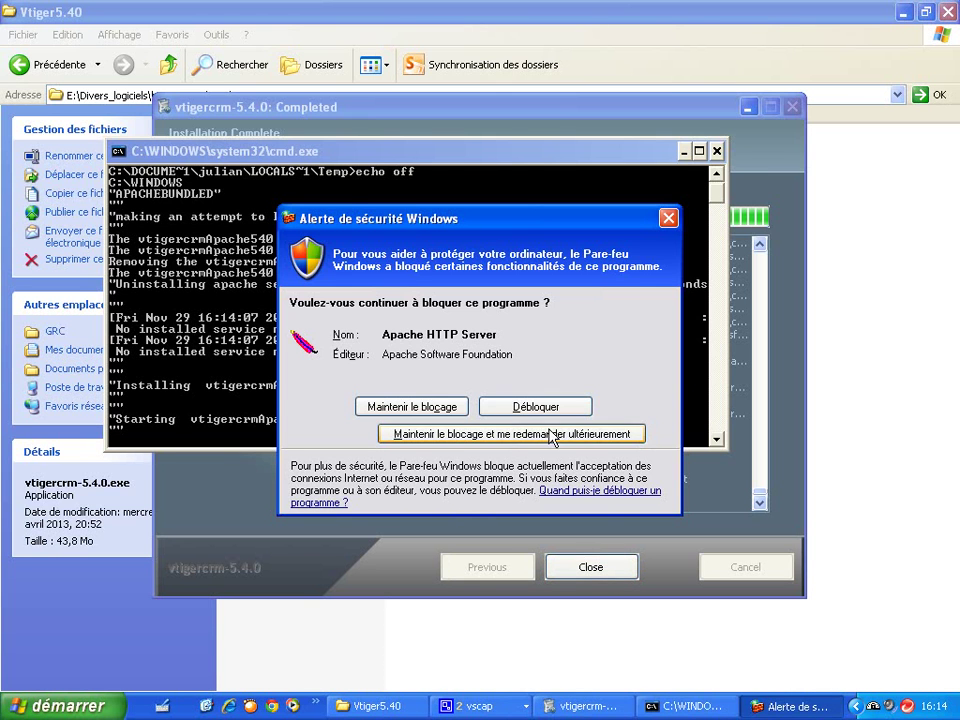
Step: Unblock Apache HTTP Server and then mysqld-nt in the Windows firewall alerts
left_click(544, 408)
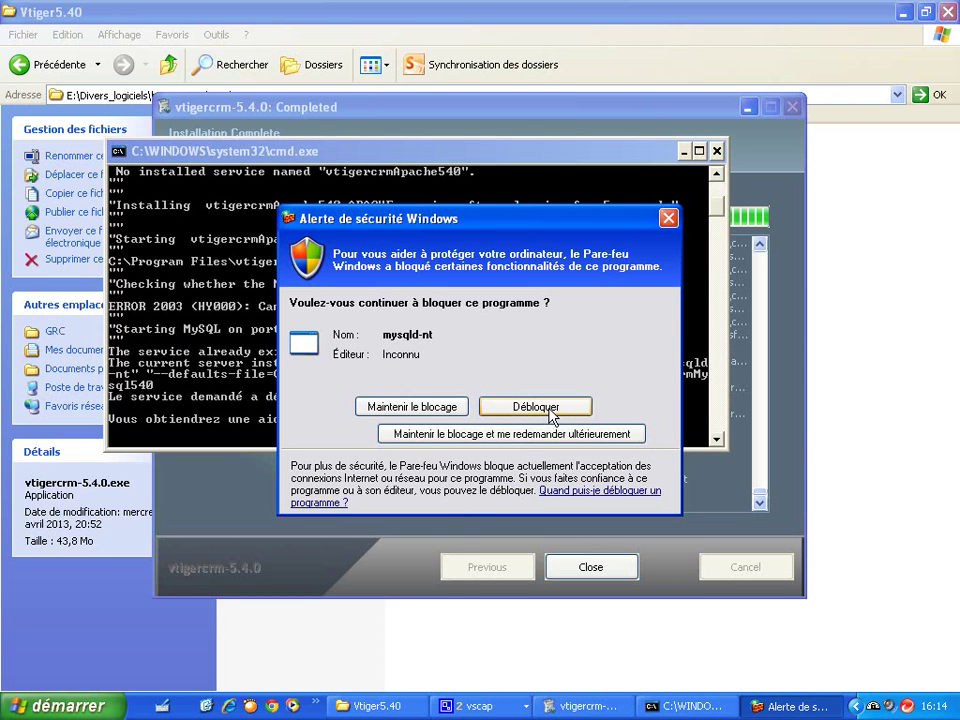
left_click(550, 410)
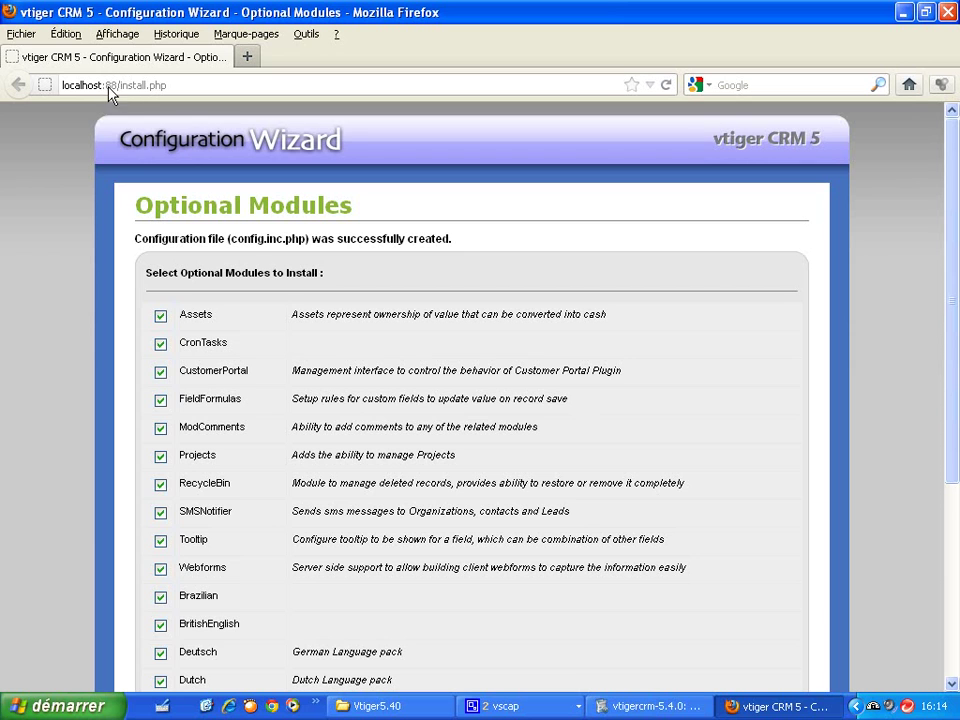
Step: Submit the Optional Modules page with every module checked, landing on 'Le document a expiré'
left_click_drag(118, 87, 67, 88)
left_click(120, 86)
scroll(945, 596, "down", 5)
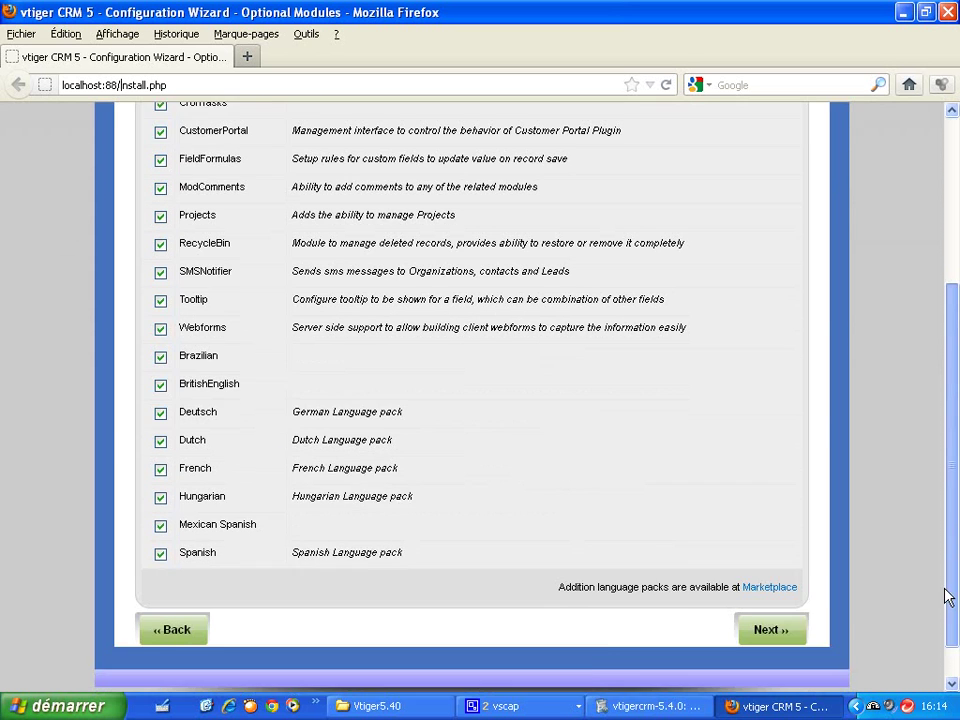
left_click(765, 612)
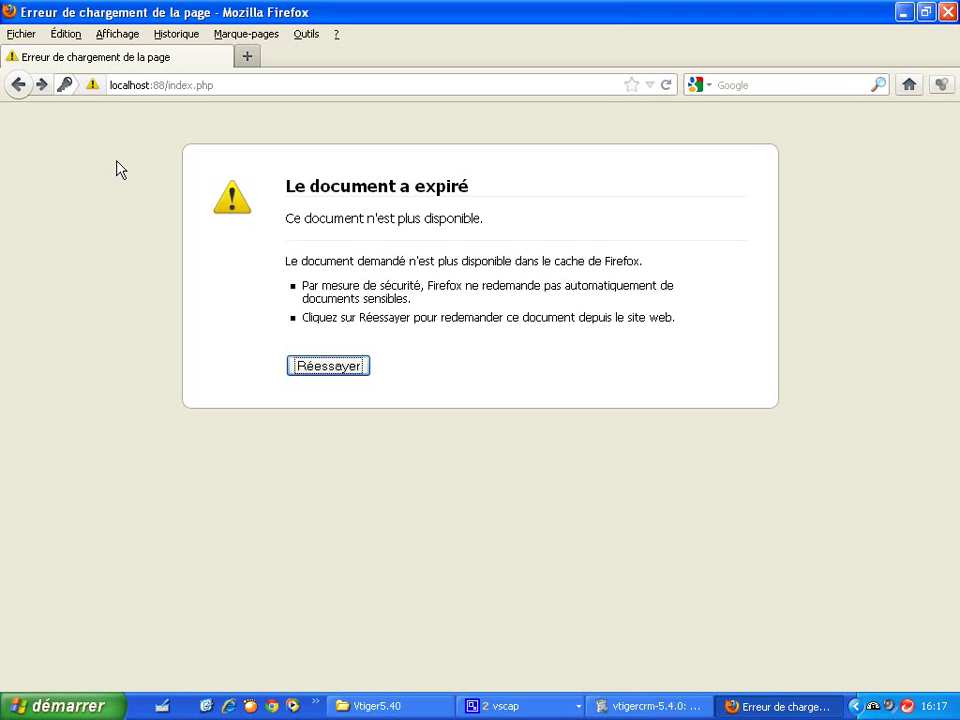
Step: Run services.msc, review the vtiger and wamp services, and close the Services console
left_click(52, 708)
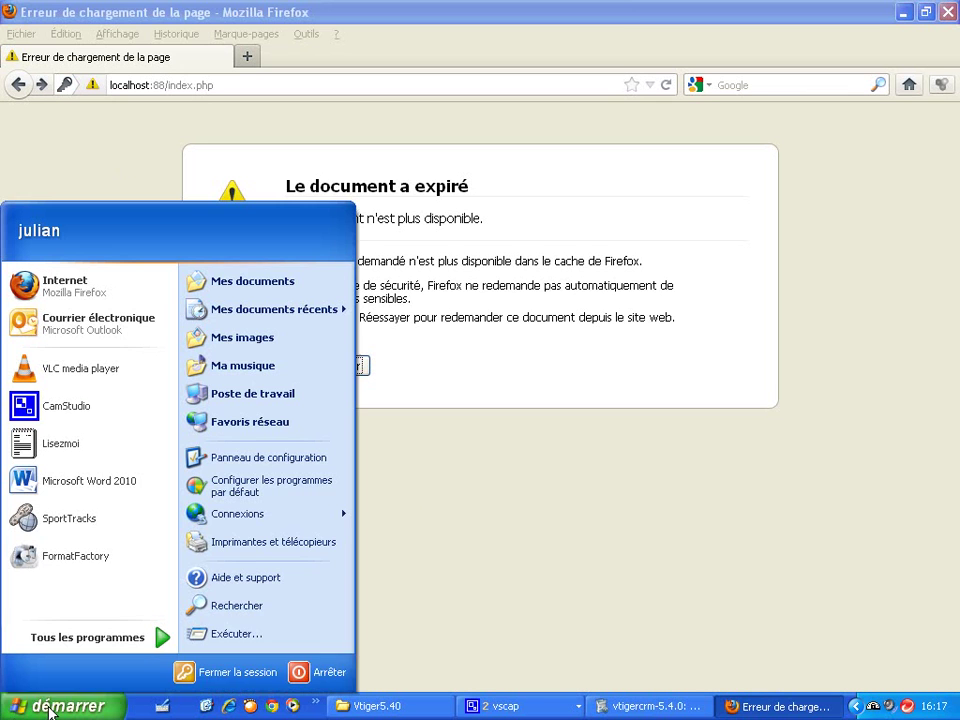
left_click(234, 636)
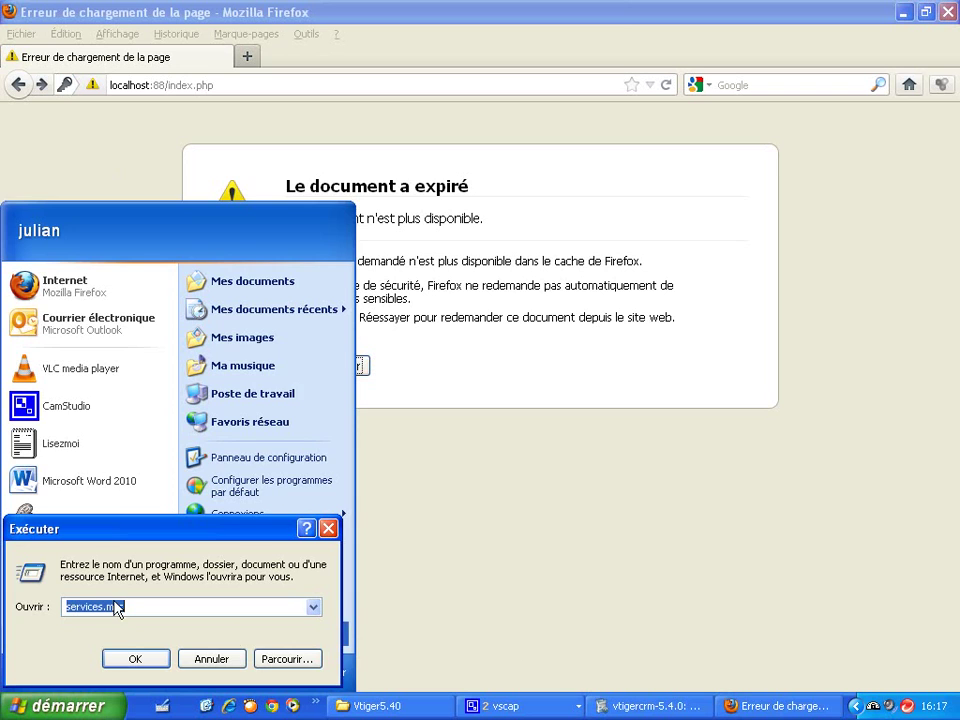
left_click(122, 656)
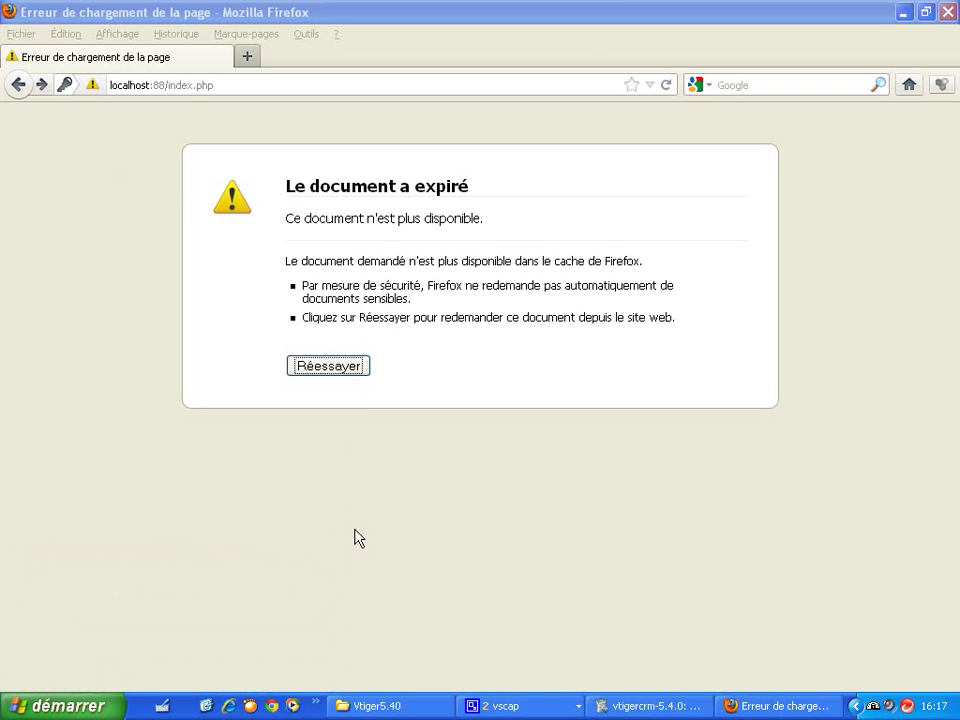
left_click_drag(585, 167, 585, 350)
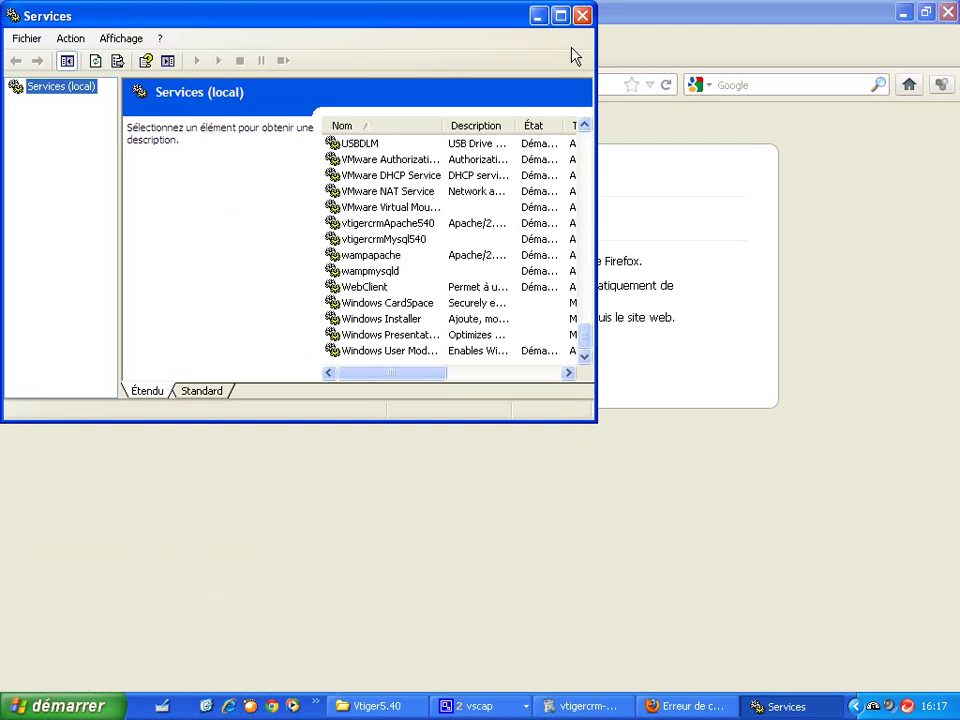
left_click(583, 15)
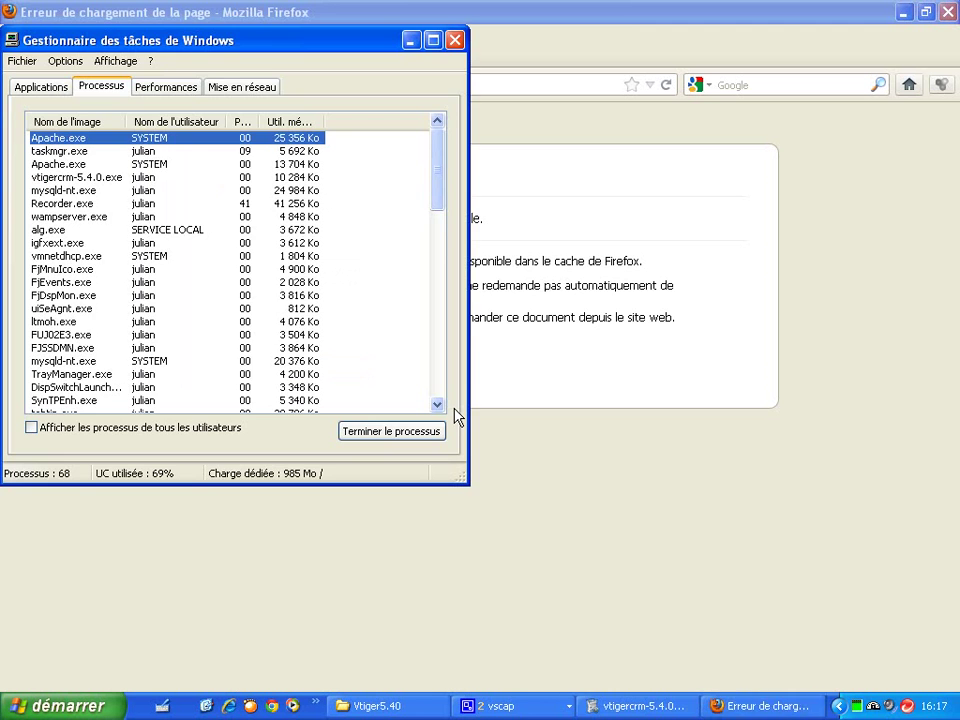
Step: Sort processes by image name and end both Apache.exe process trees
left_click(79, 122)
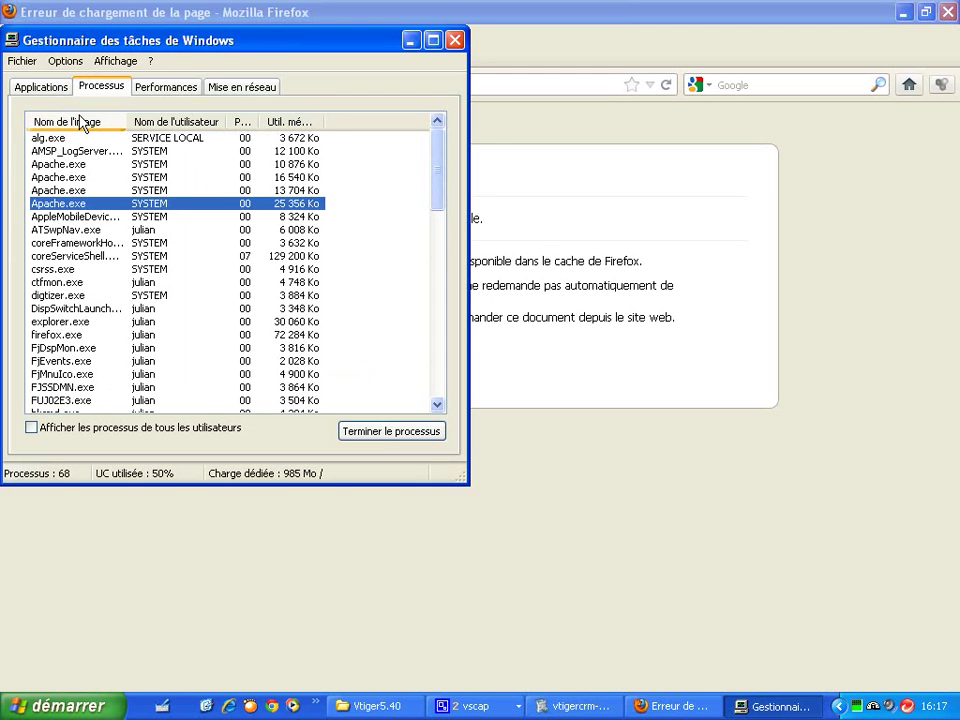
left_click(78, 124)
left_click(79, 122)
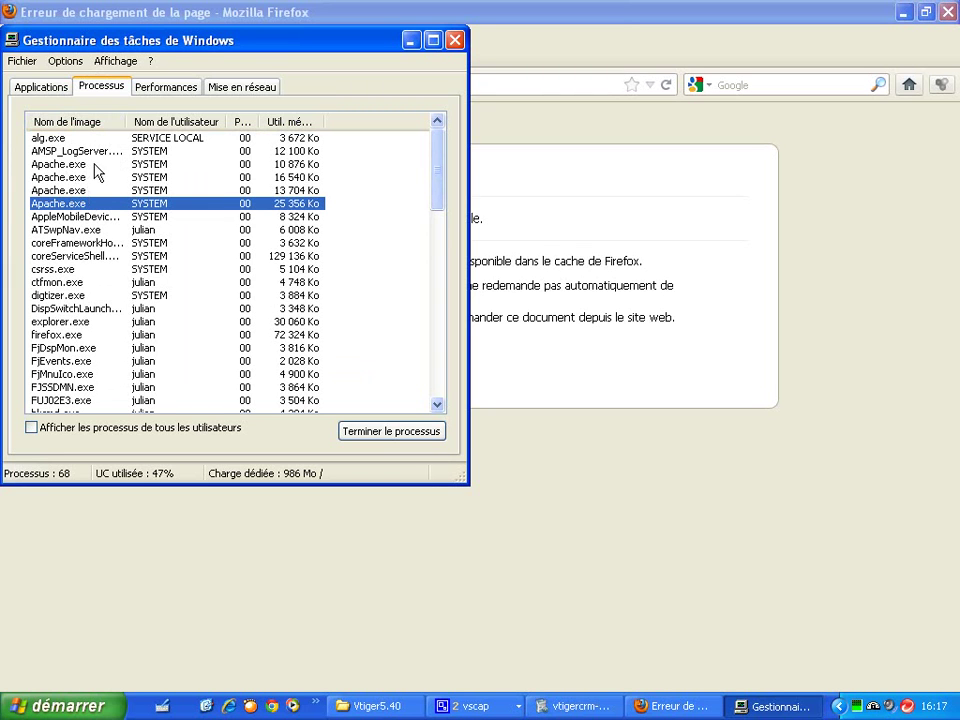
left_click(57, 165)
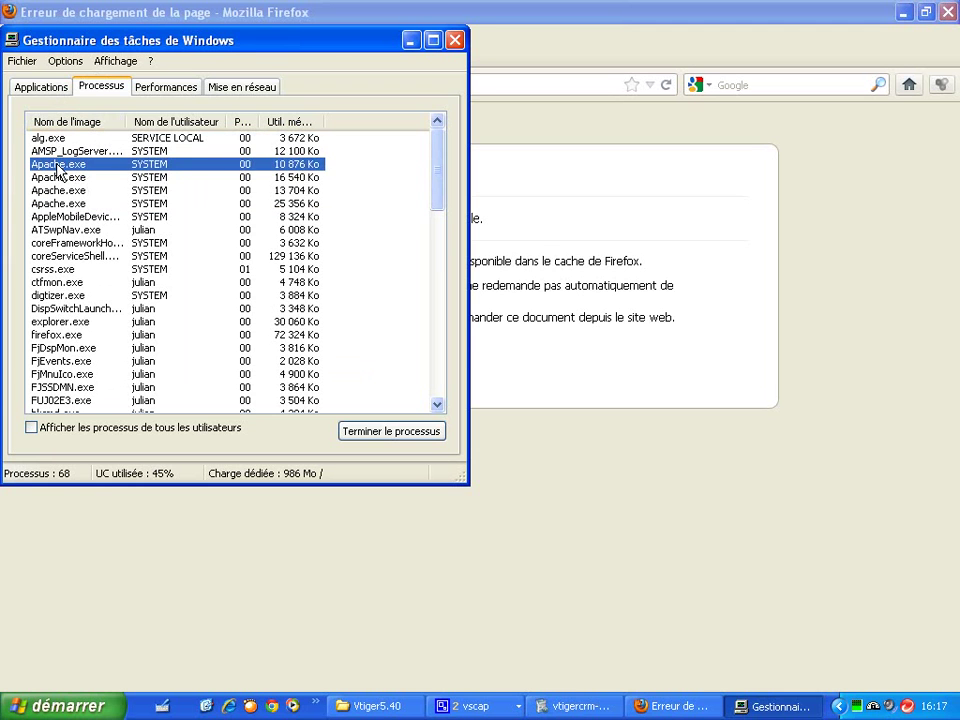
right_click(57, 168)
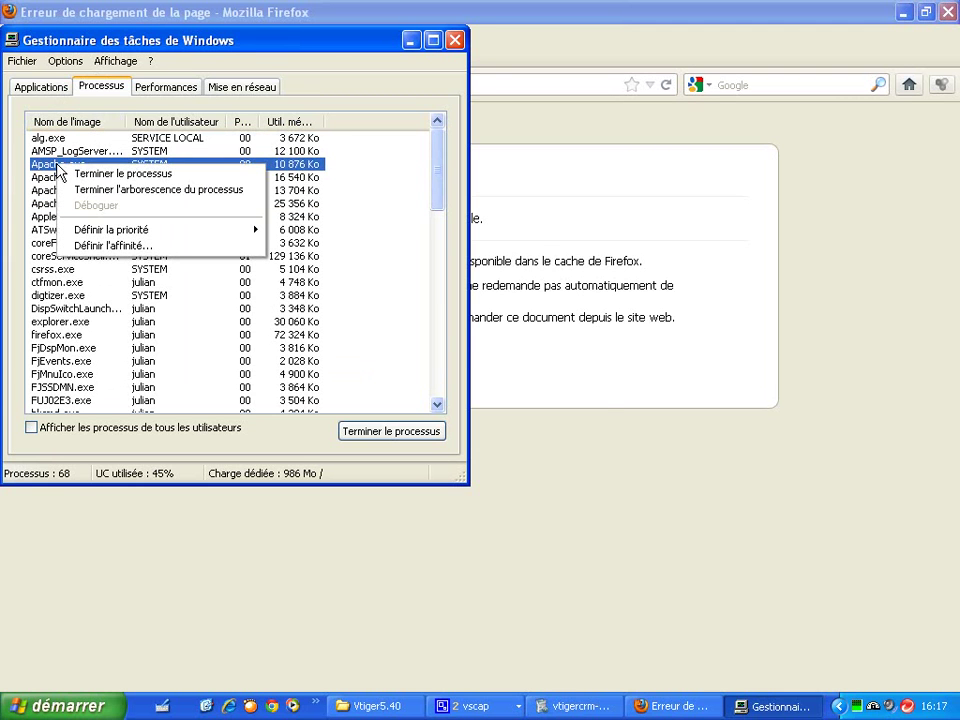
left_click(80, 190)
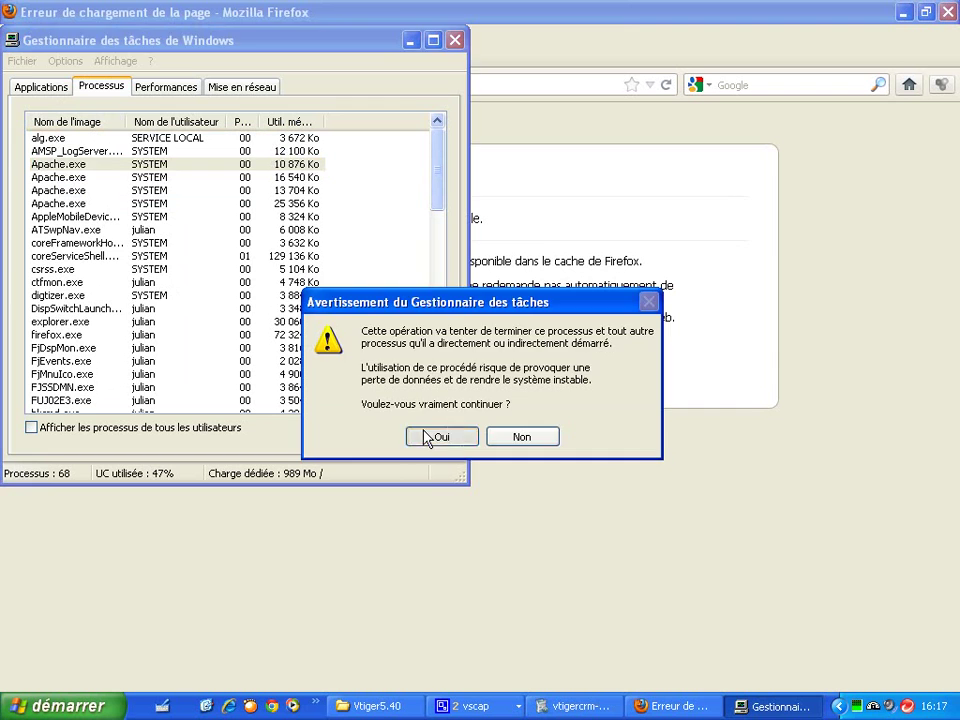
left_click(428, 437)
left_click(95, 166)
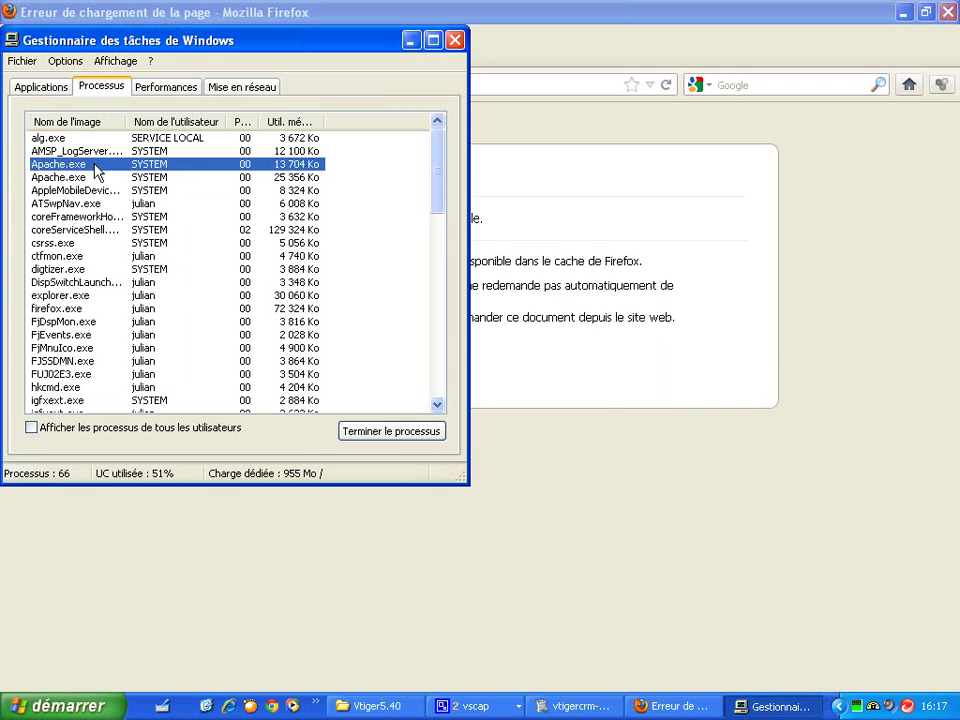
right_click(97, 170)
left_click(120, 187)
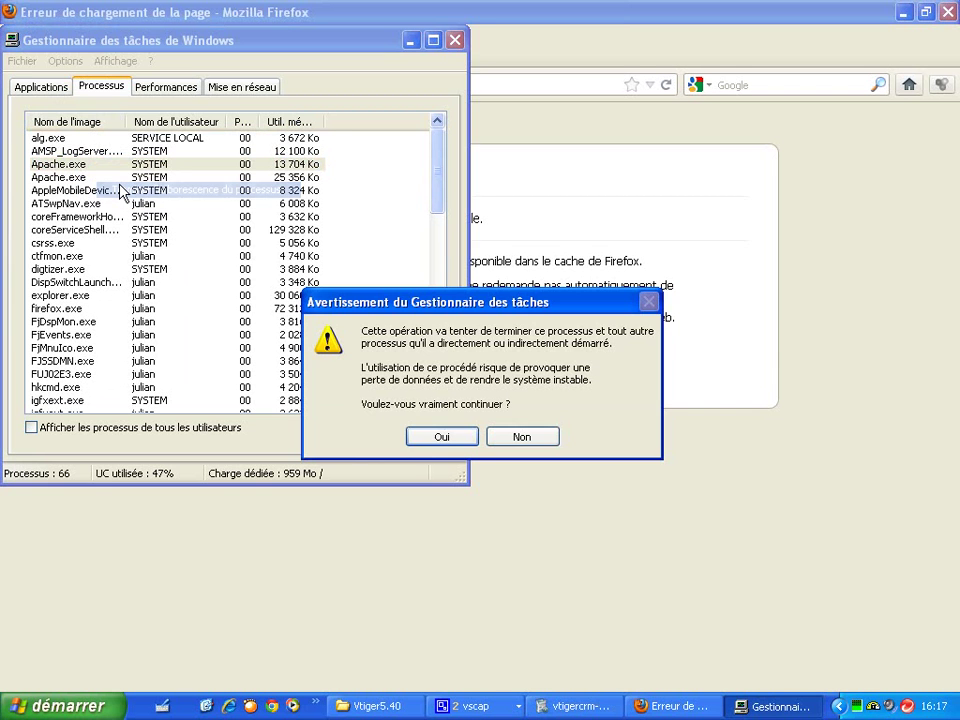
left_click(429, 439)
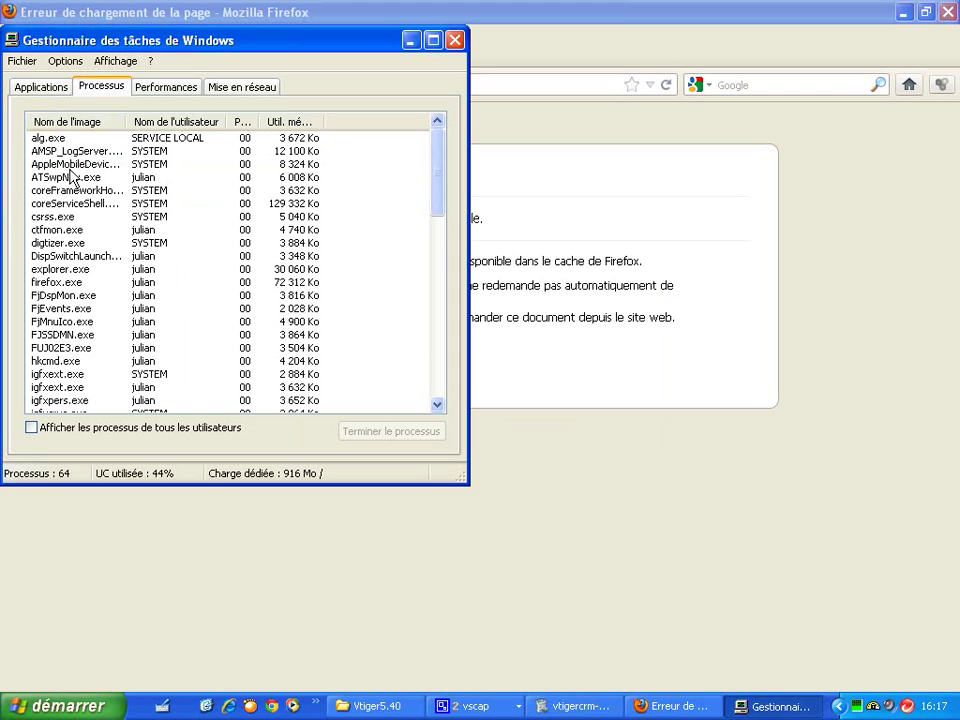
left_click_drag(431, 171, 433, 240)
Step: End the three mysqld-nt.exe process trees
left_click(68, 296)
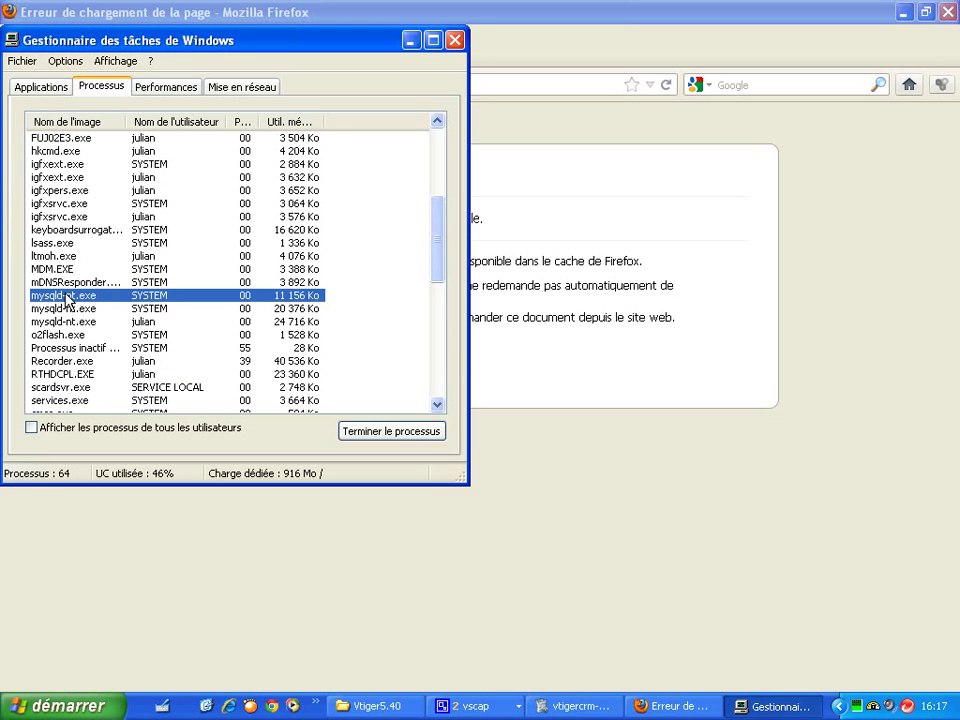
right_click(68, 296)
left_click(100, 319)
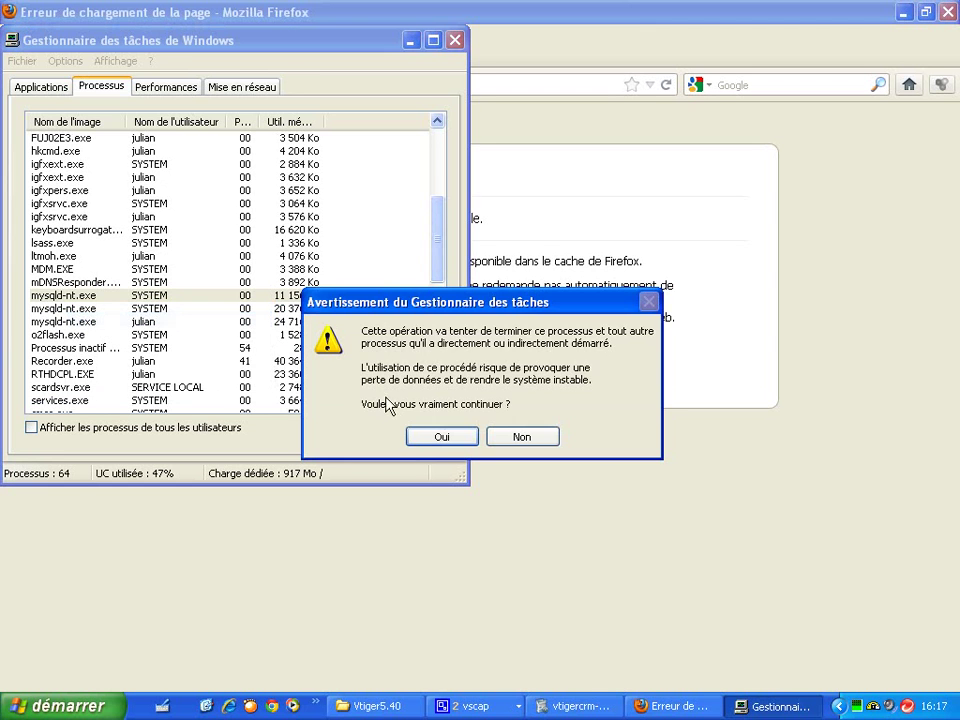
left_click(415, 439)
right_click(88, 298)
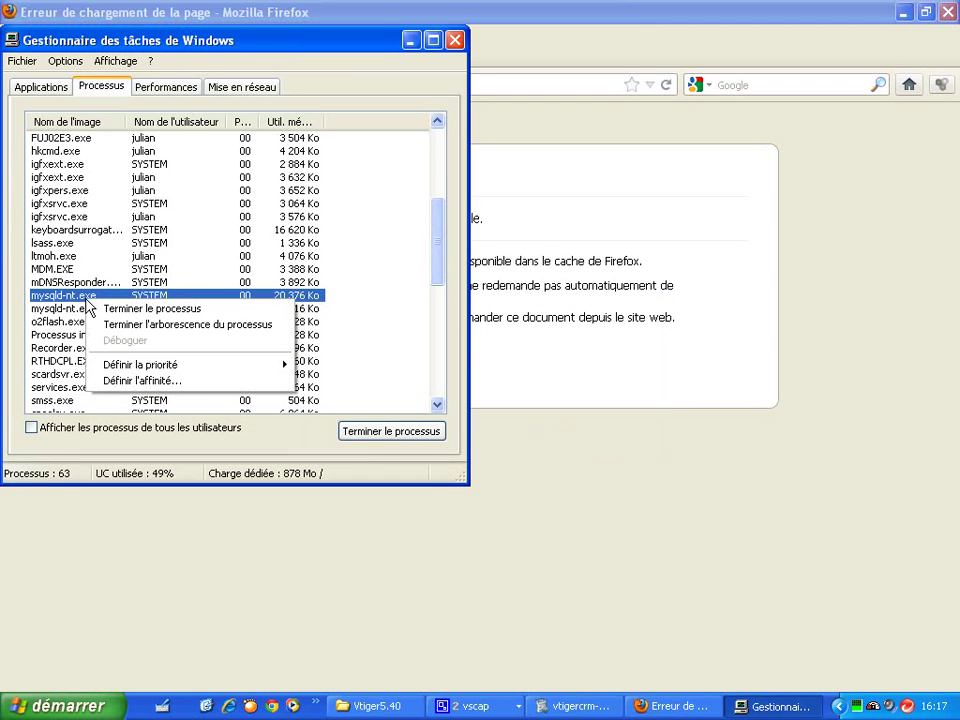
left_click(100, 324)
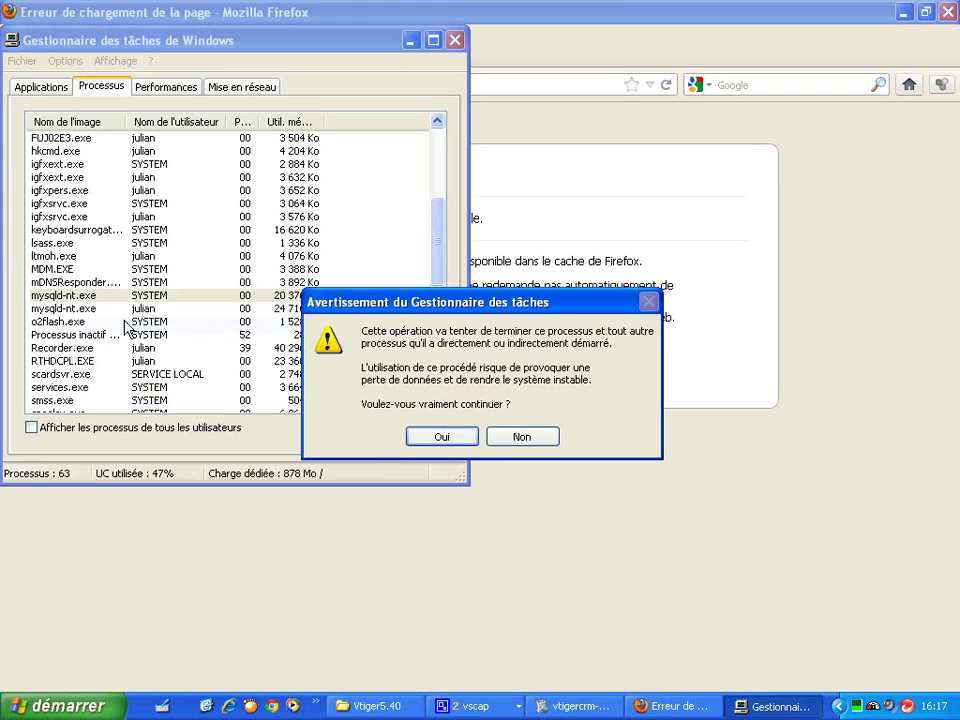
left_click(440, 440)
left_click(98, 299)
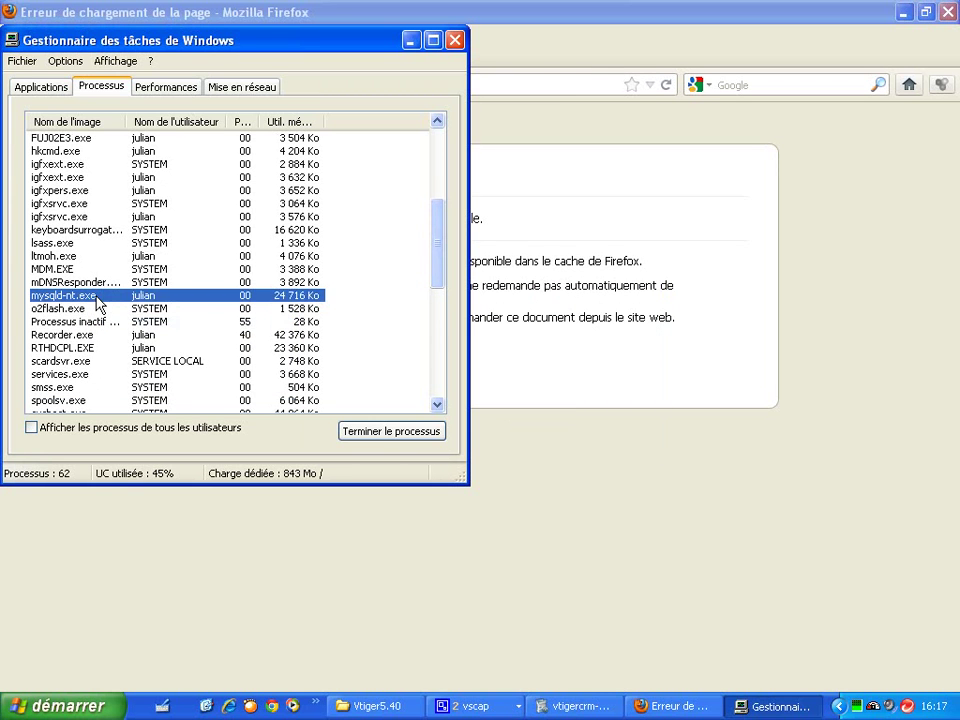
right_click(98, 304)
left_click(140, 323)
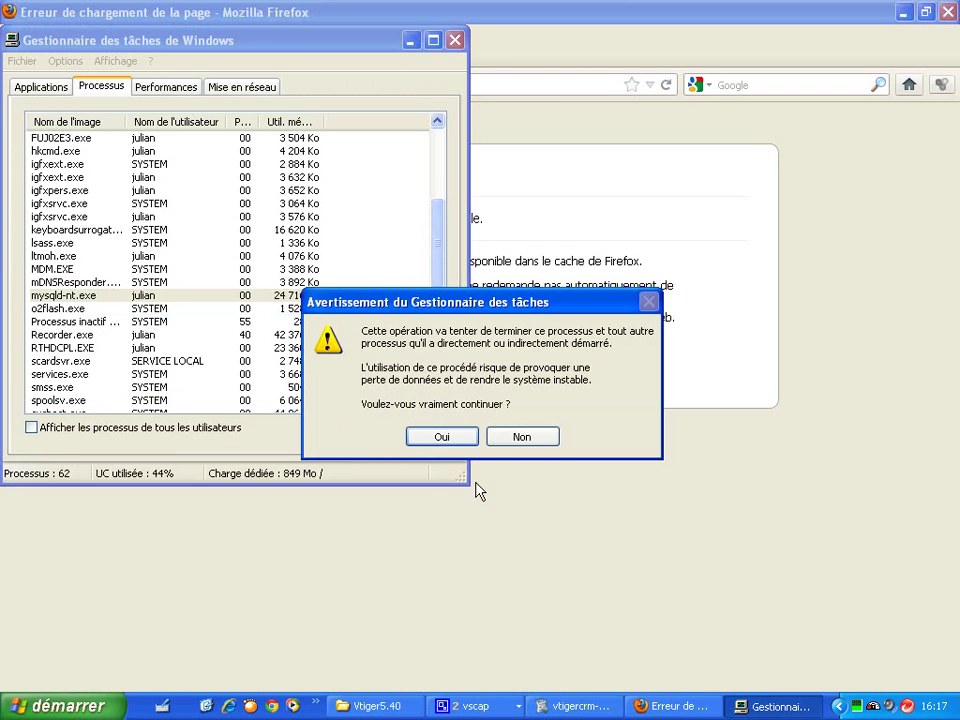
left_click(440, 437)
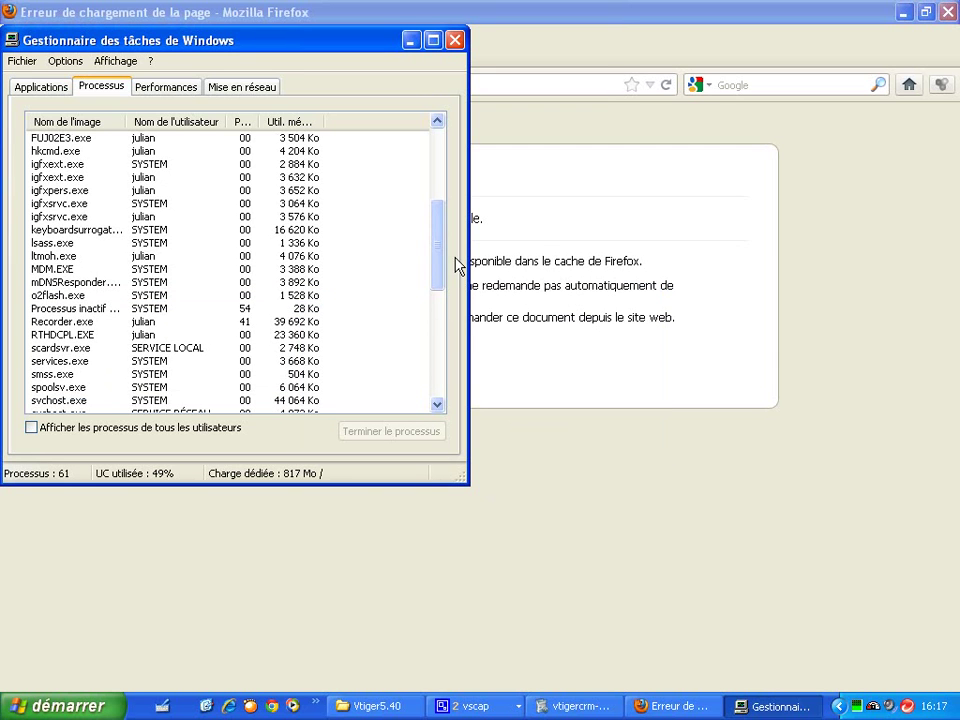
Step: End the vtigercrm-5.4.0.exe and wampserver.exe processes, then close Task Manager
left_click_drag(441, 264, 437, 368)
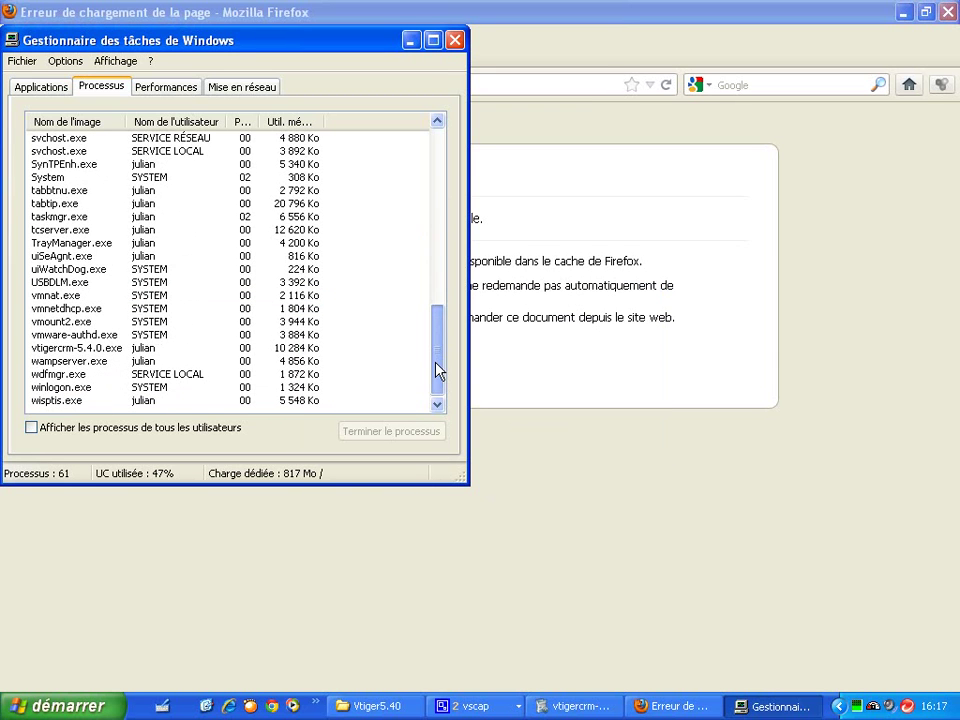
left_click(133, 352)
right_click(133, 352)
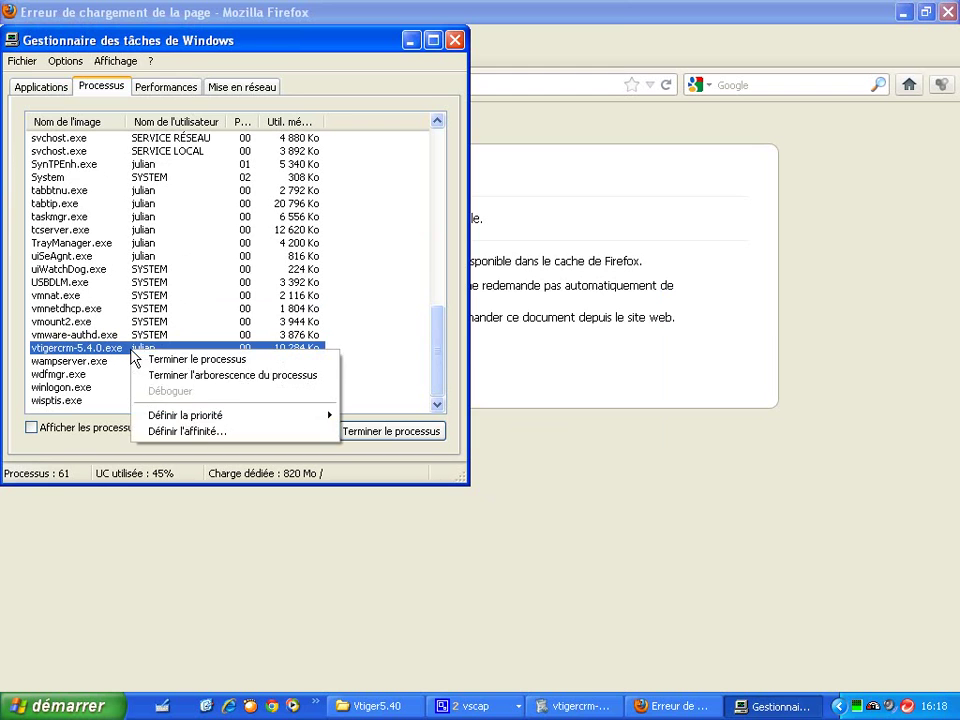
left_click(190, 360)
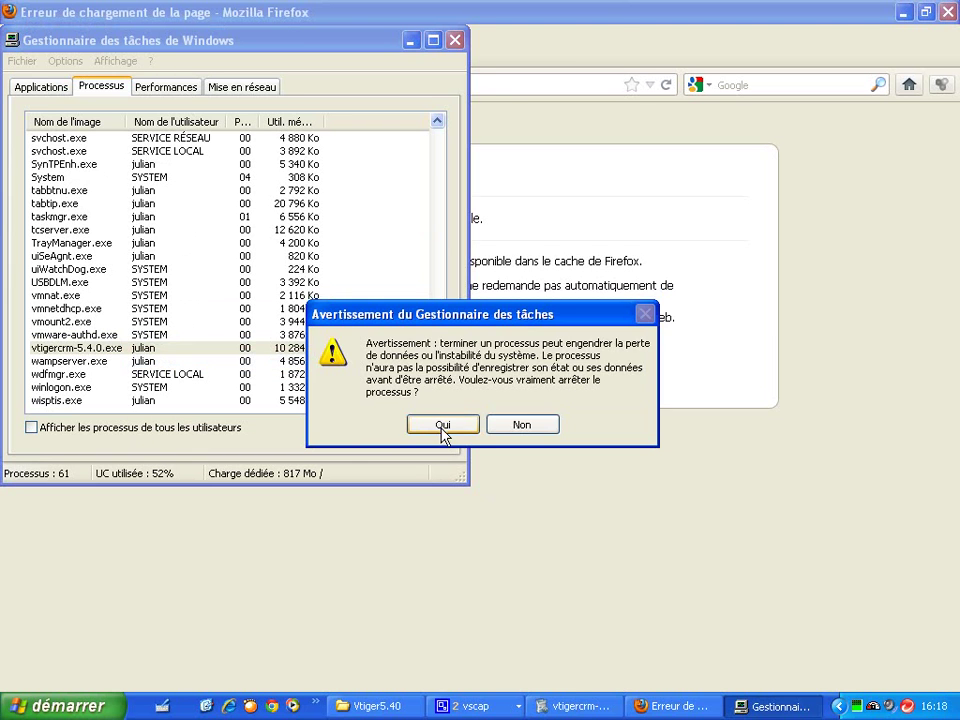
left_click(443, 428)
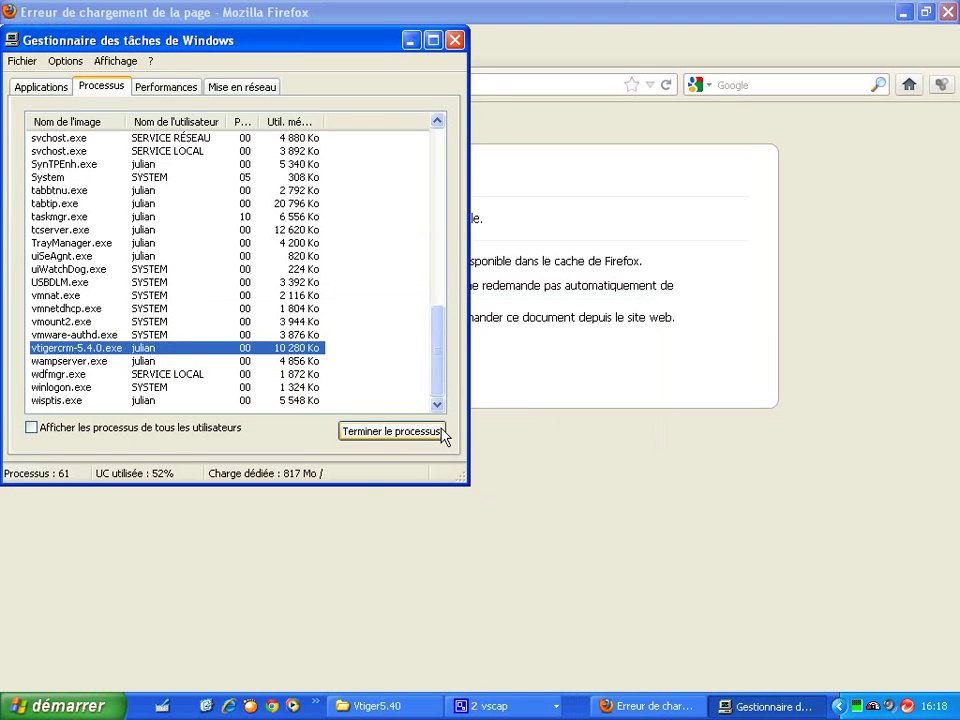
left_click(113, 369)
right_click(113, 369)
left_click(150, 372)
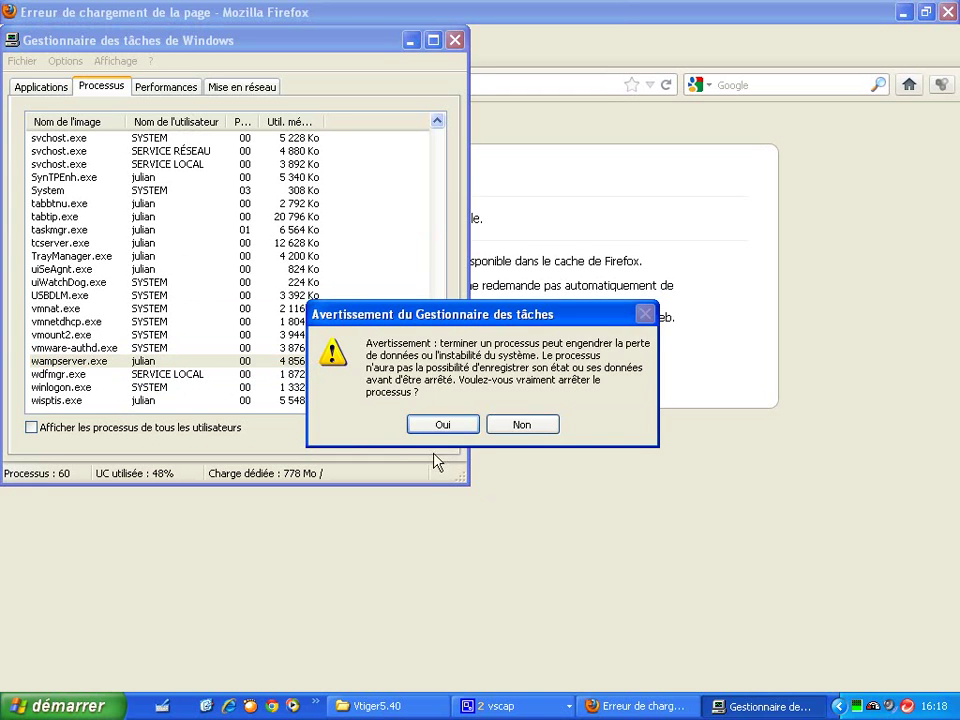
left_click(452, 429)
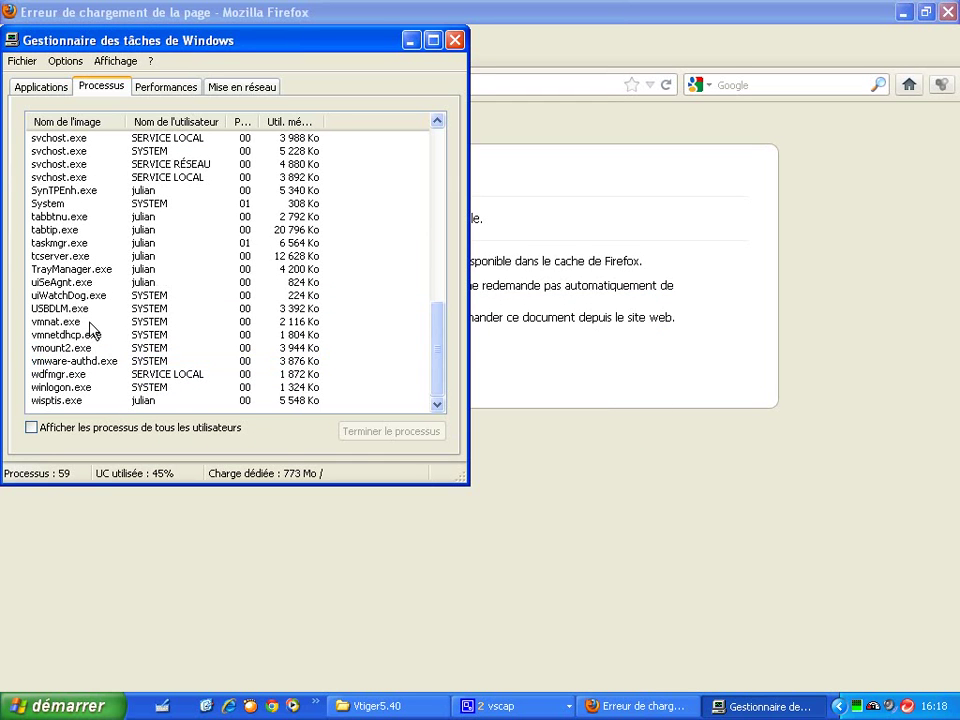
left_click_drag(441, 362, 440, 121)
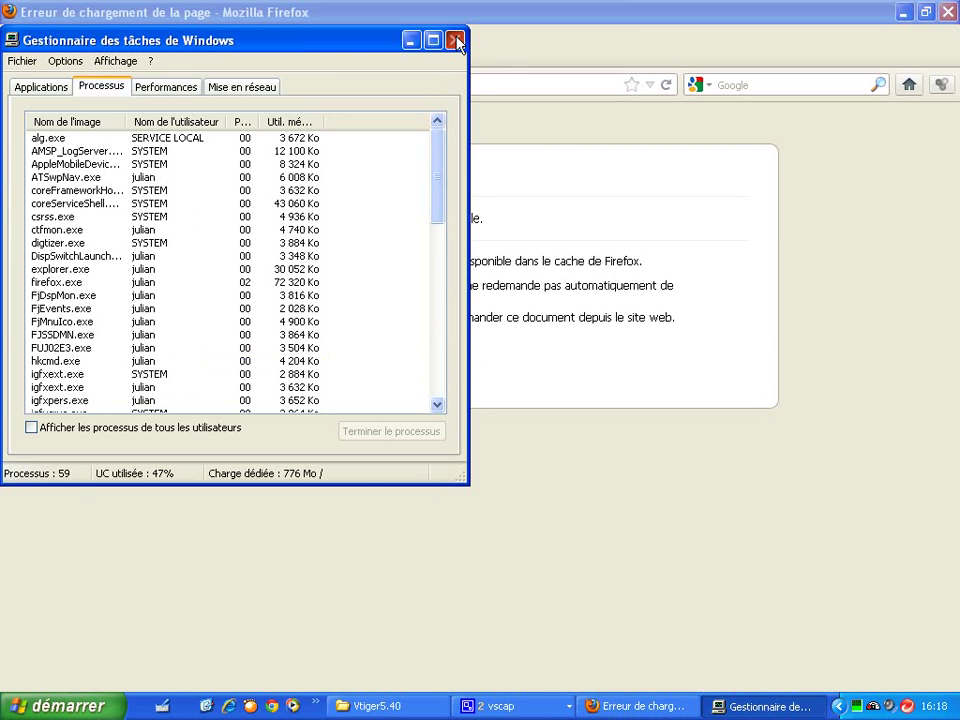
left_click(455, 41)
Step: Launch services.msc, maximize Services and scroll down to the vtiger and WAMP services
left_click(62, 706)
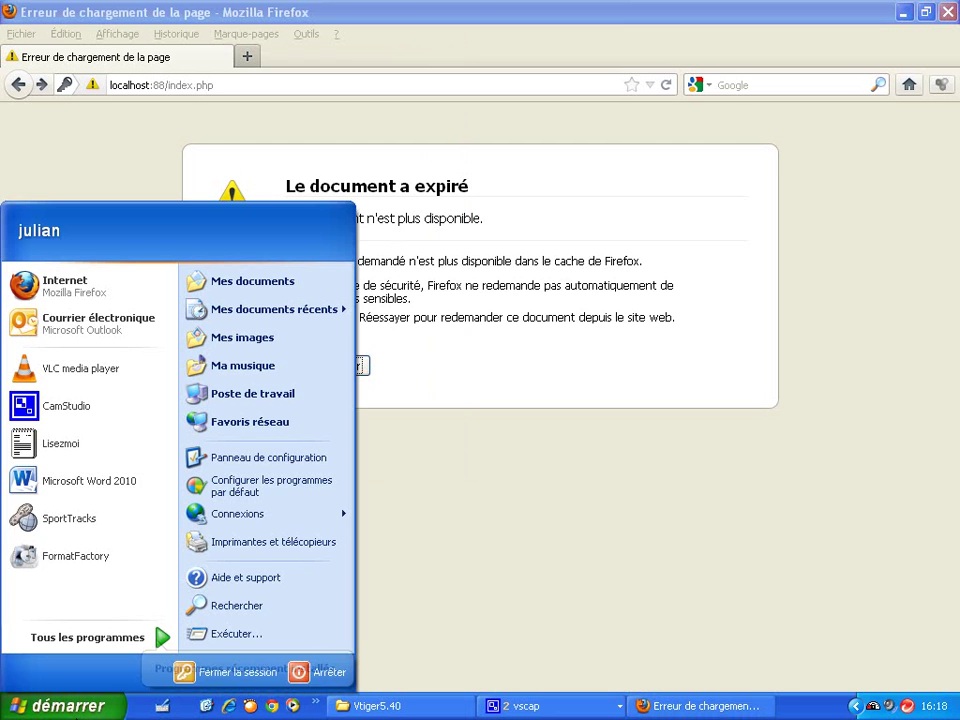
left_click(233, 636)
left_click(155, 666)
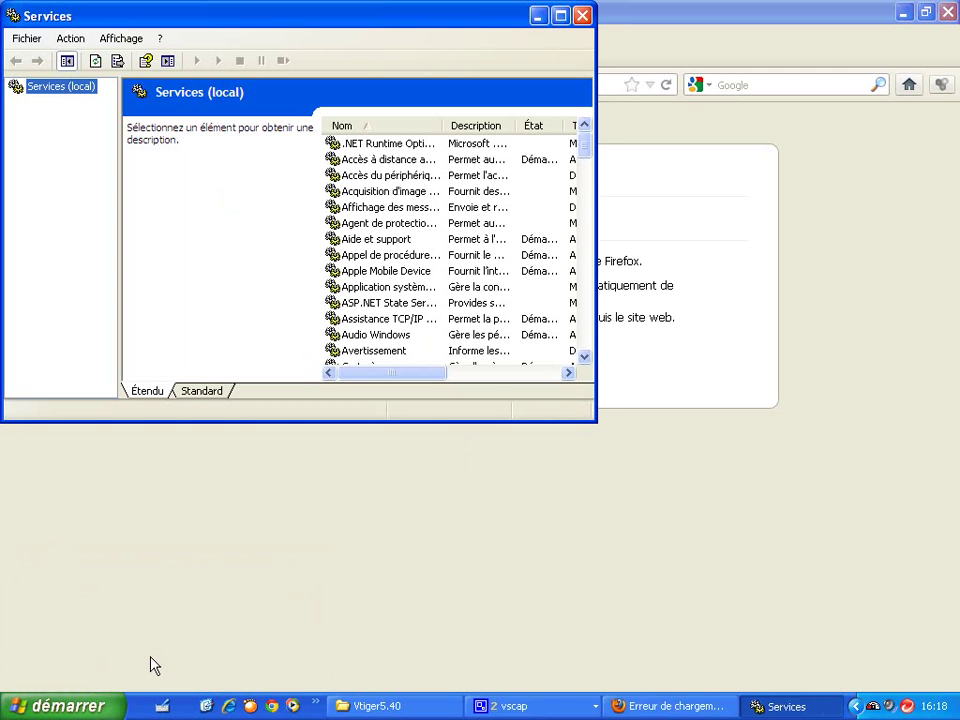
left_click(556, 16)
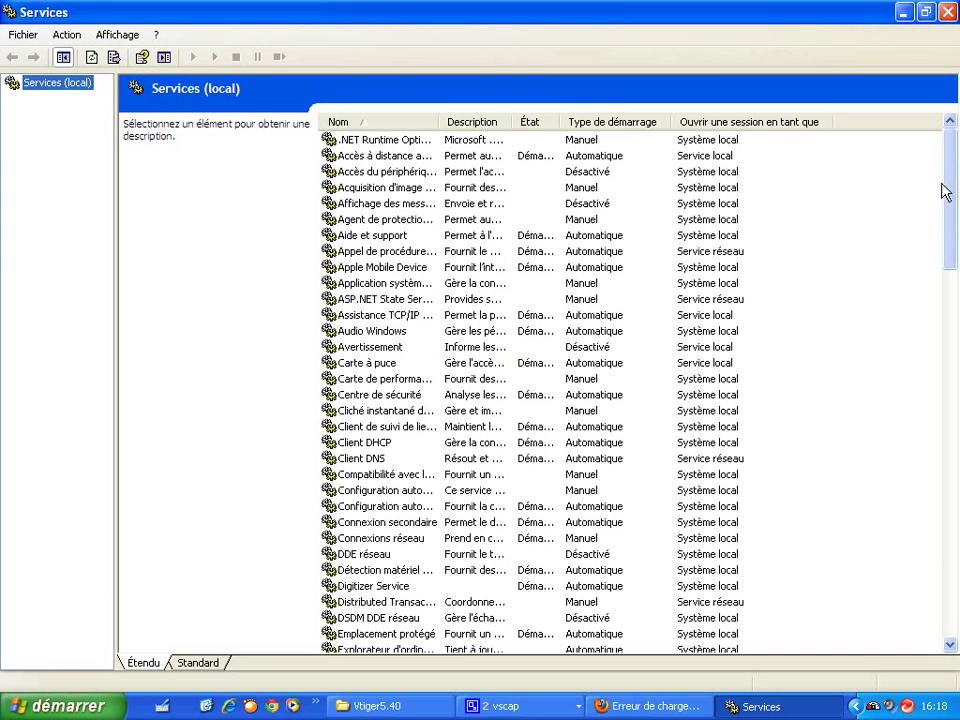
mouse_move(950, 190)
left_mouse_down()
mouse_move(934, 452)
mouse_move(946, 578)
left_mouse_up()
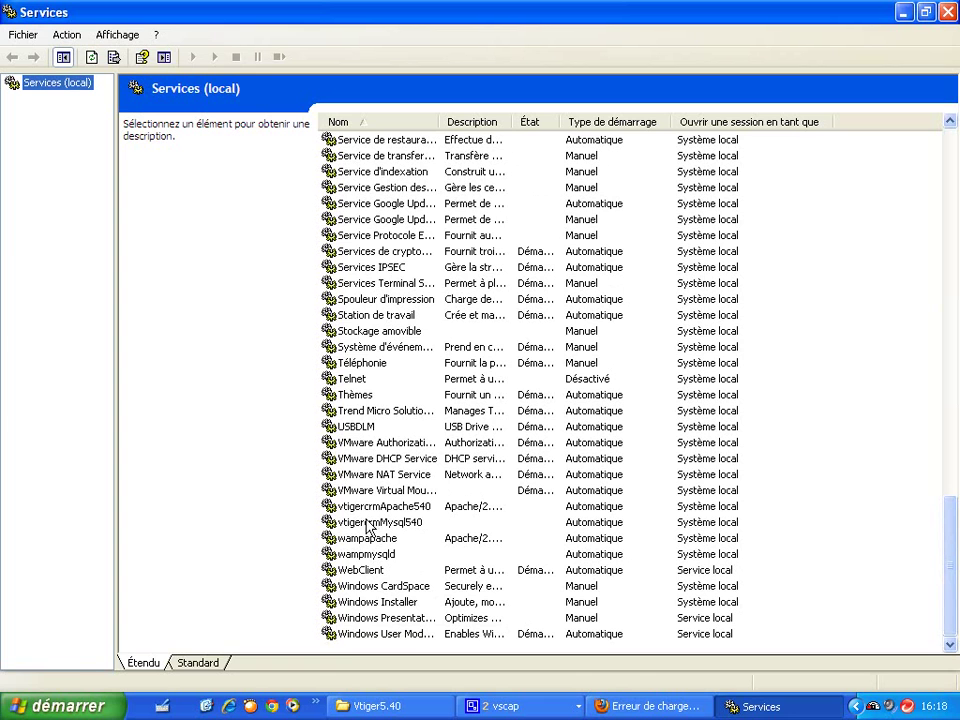
left_click(60, 705)
left_click(213, 635)
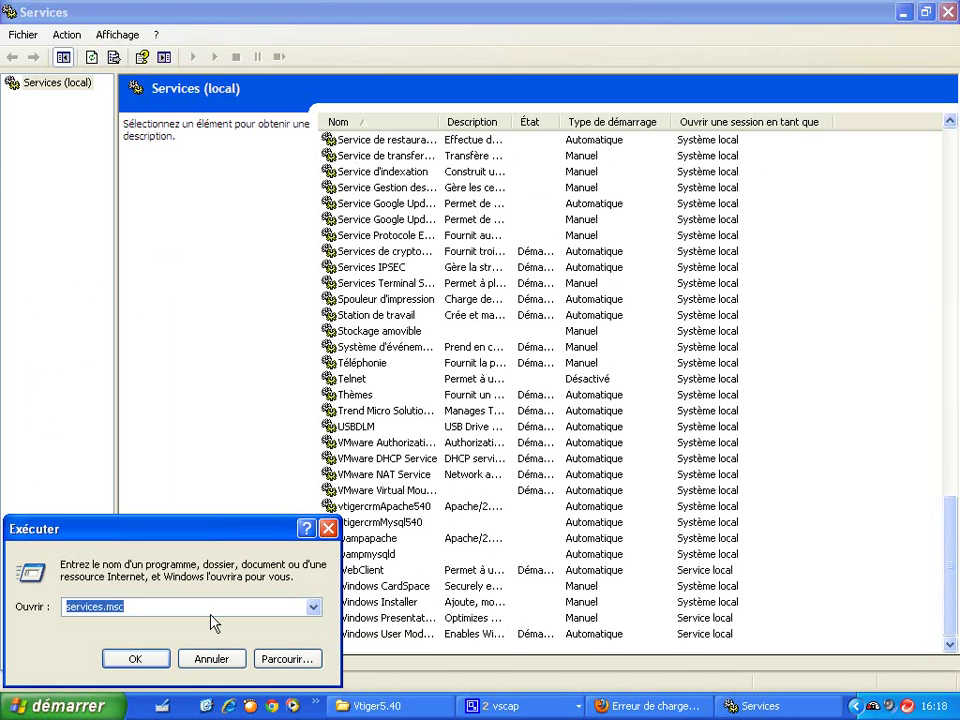
Step: Run 'sc delete vtigercrmApache540', then edit it to 'sc delete vtigercrmMysql540' and run it
type("sc delete")
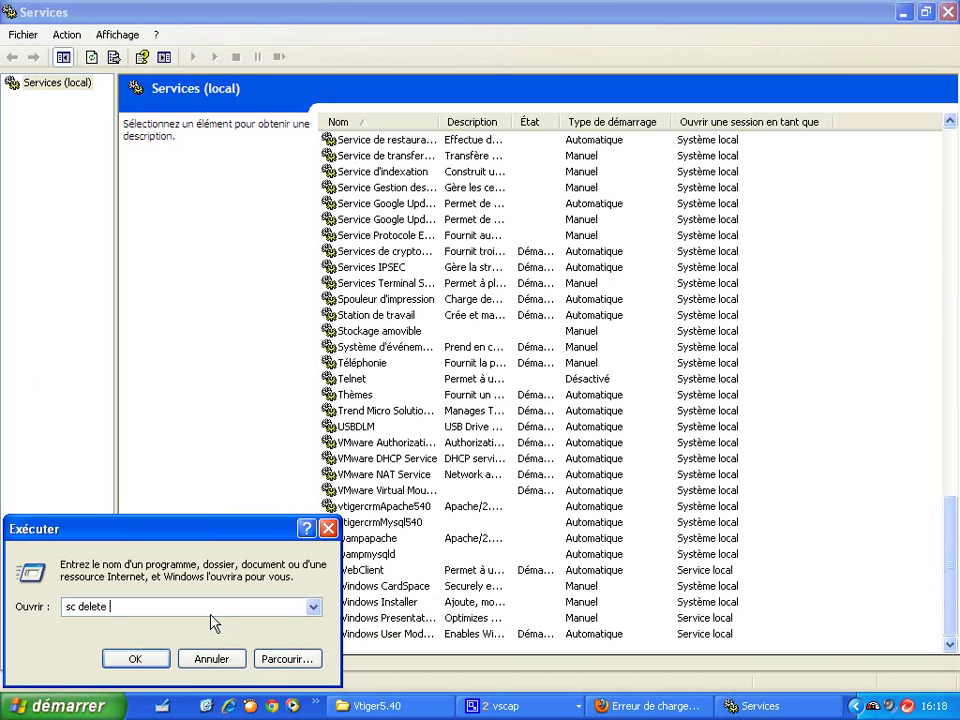
type(" vtigercrmApache540")
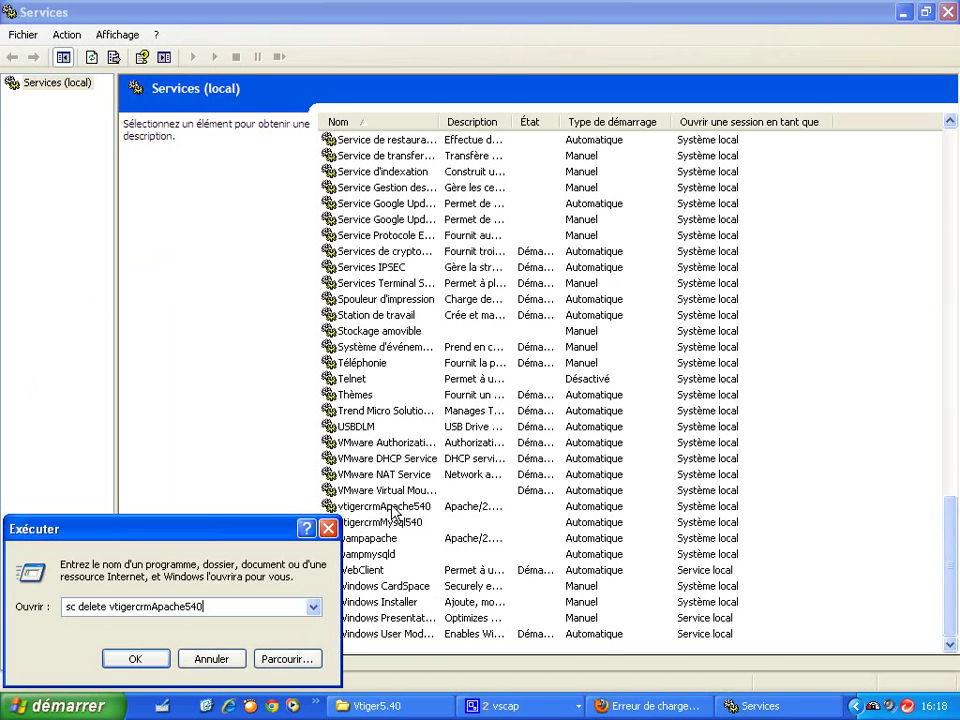
left_click(137, 661)
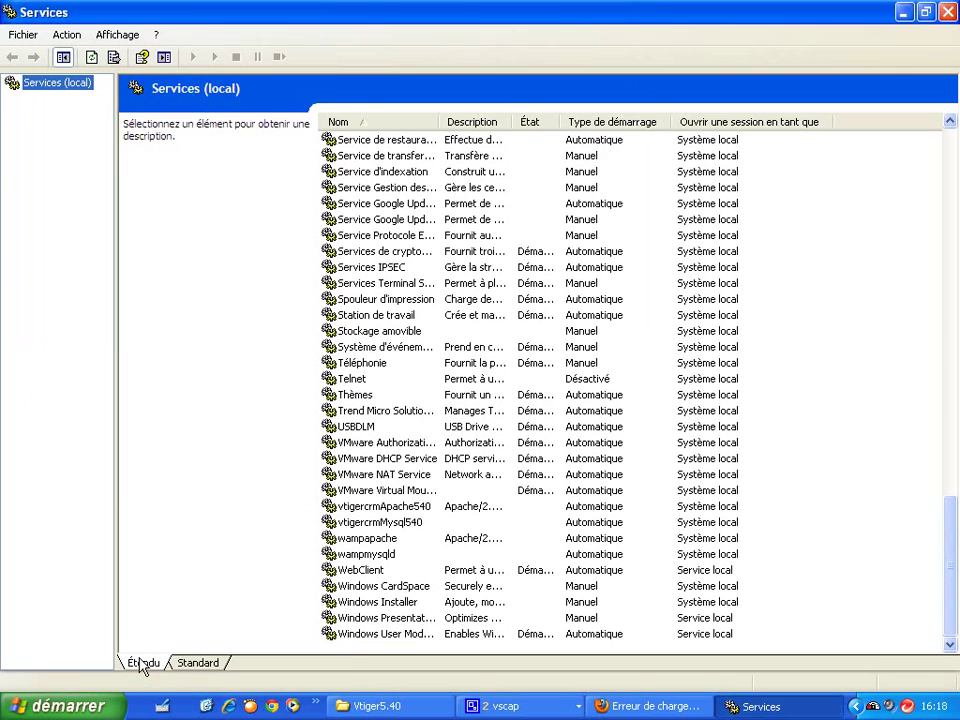
left_click(92, 710)
left_click(258, 640)
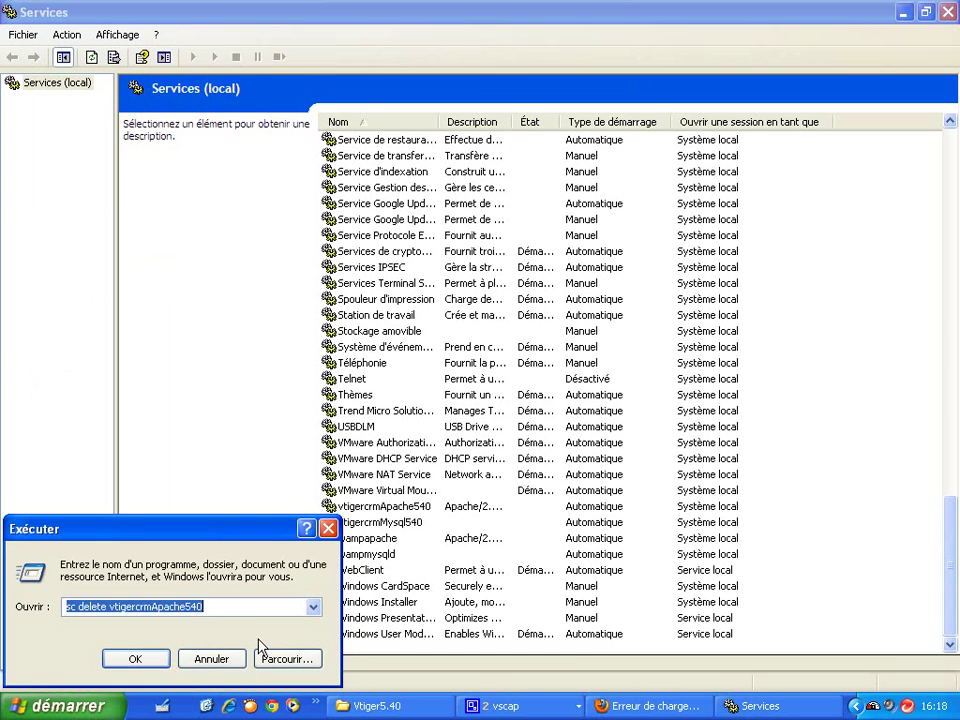
left_click(188, 606)
key("BackSpace")
key("BackSpace")
key("BackSpace")
key("BackSpace")
key("BackSpace")
key("BackSpace")
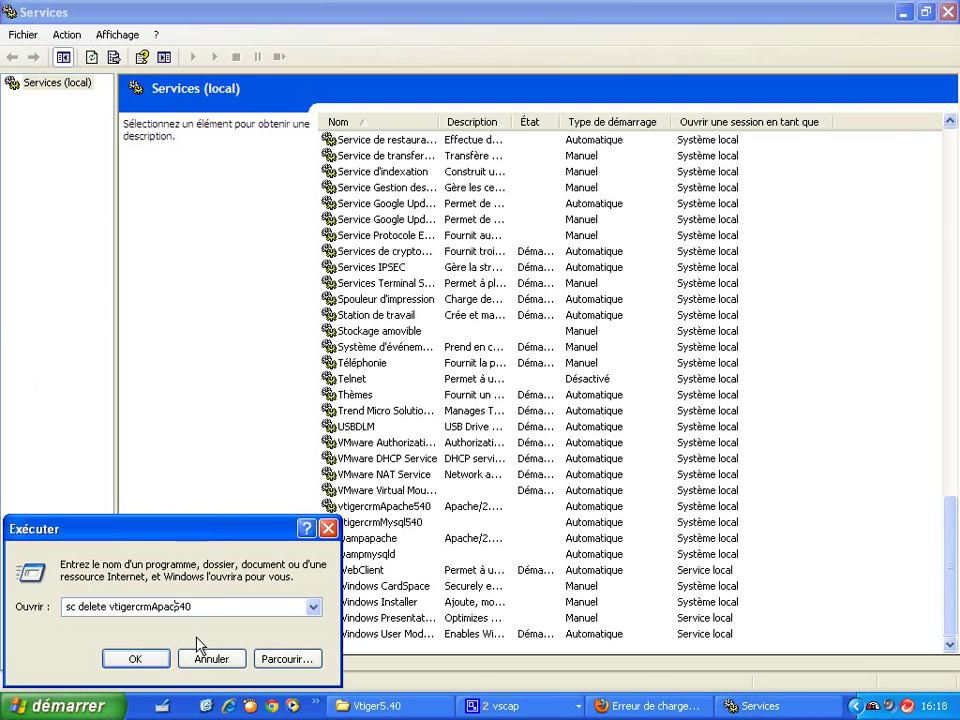
type("Mysql")
key("Return")
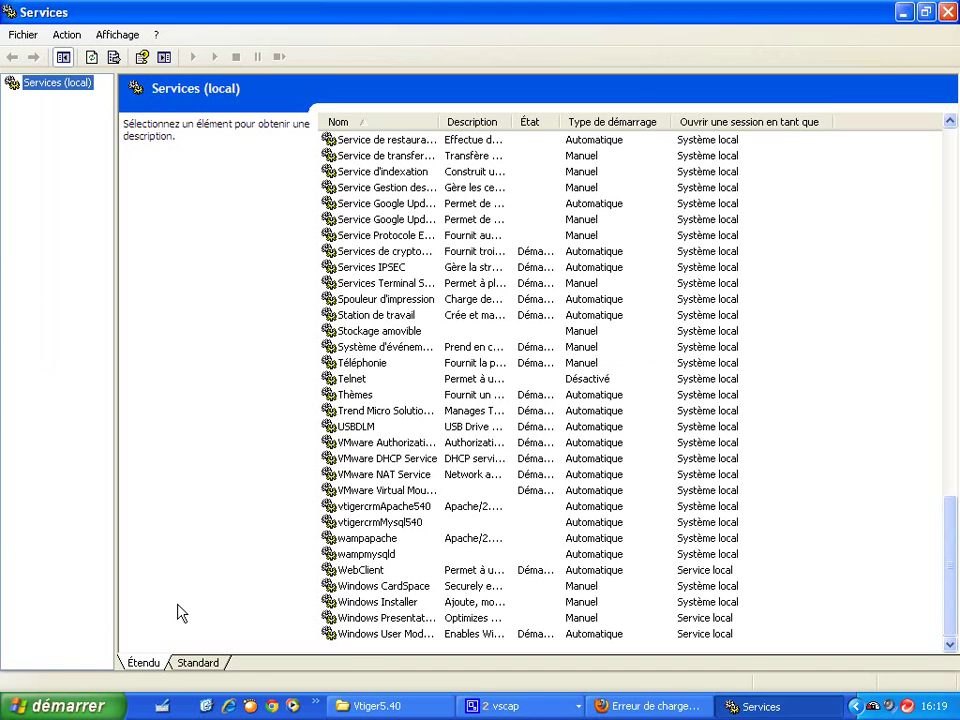
Step: Edit the previous Run command to 'sc delete wampapache' and run it
left_click(60, 706)
left_click(244, 636)
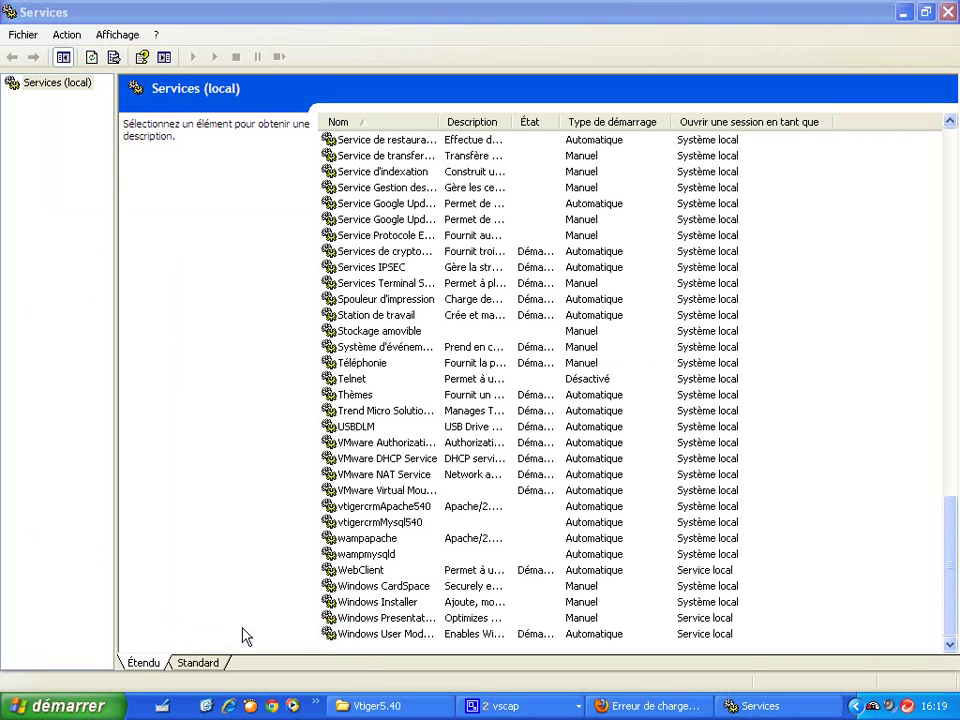
left_click(231, 612)
key("BackSpace")
key("BackSpace")
key("BackSpace")
key("BackSpace")
key("BackSpace")
key("BackSpace")
key("BackSpace")
key("BackSpace")
key("BackSpace")
key("BackSpace")
key("BackSpace")
key("BackSpace")
key("BackSpace")
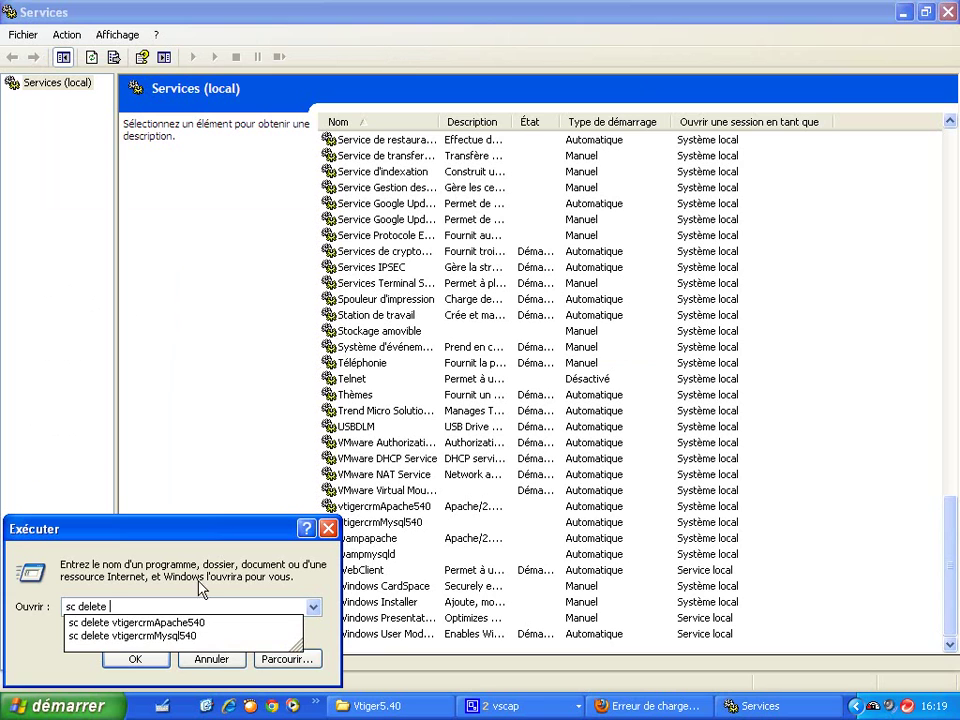
type("wamp")
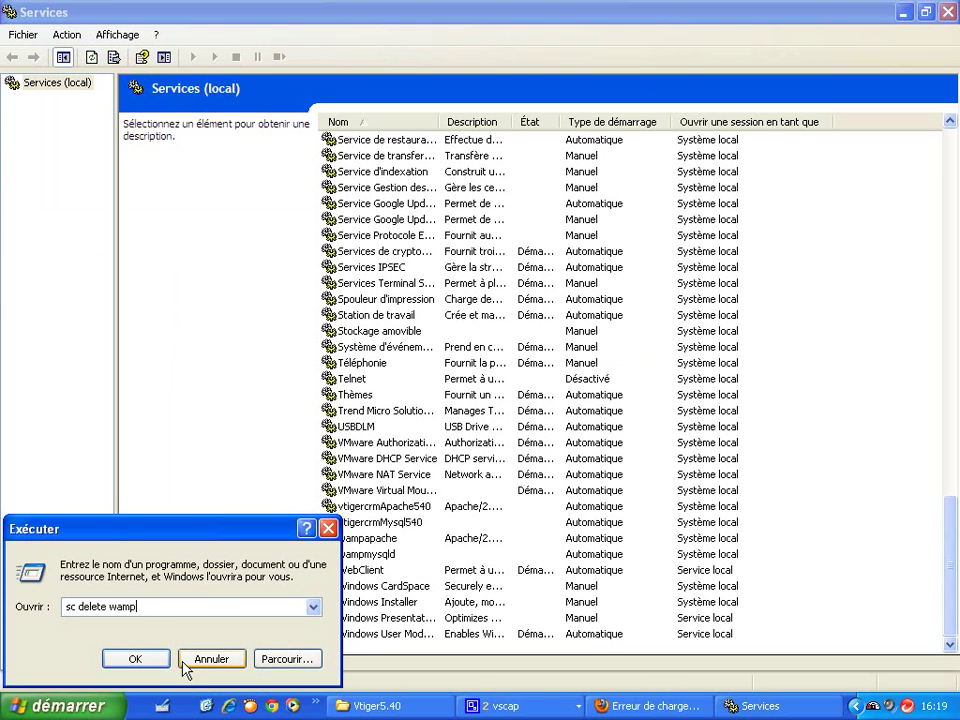
type("apa")
key("Return")
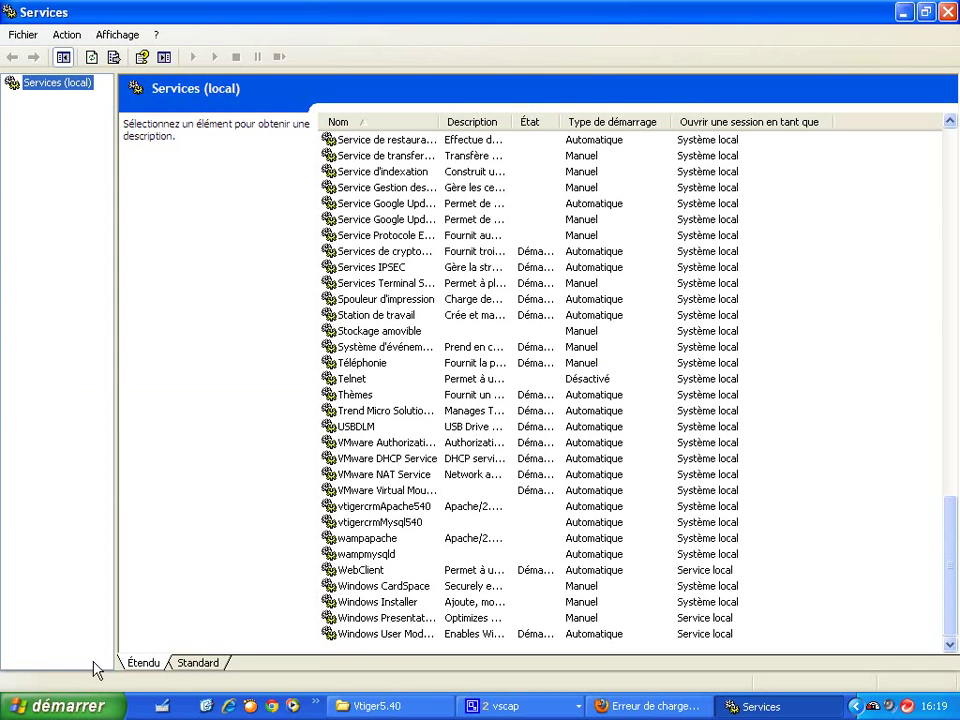
Step: Run 'sc delete wampmysqld' from the Run box and refresh the services list
left_click(65, 705)
left_click(190, 637)
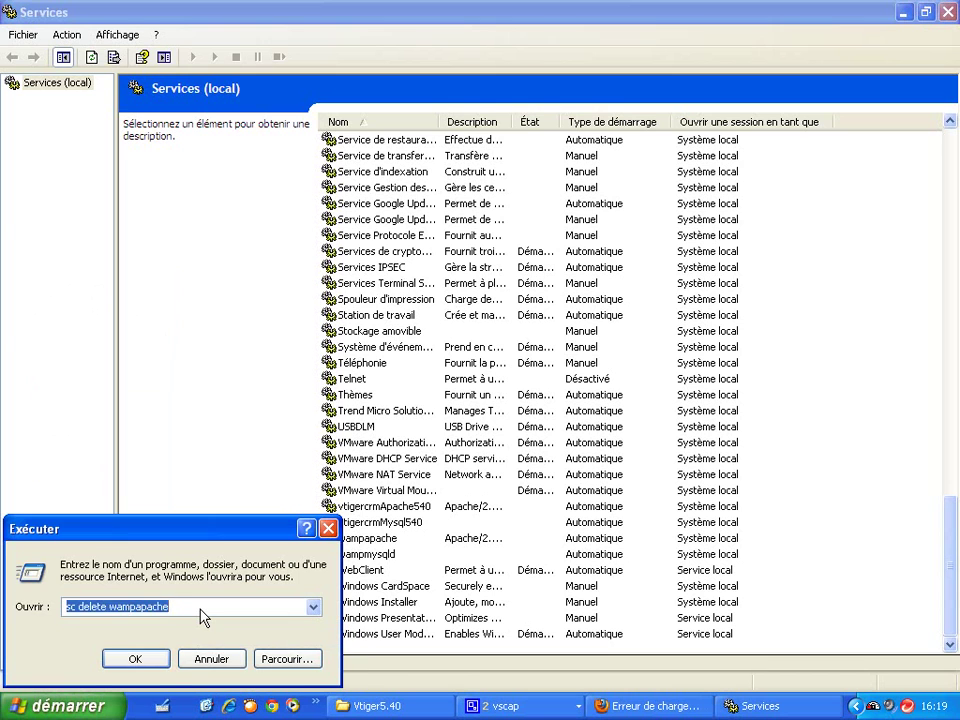
left_click(200, 608)
key("BackSpace")
key("BackSpace")
key("BackSpace")
key("BackSpace")
key("BackSpace")
key("BackSpace")
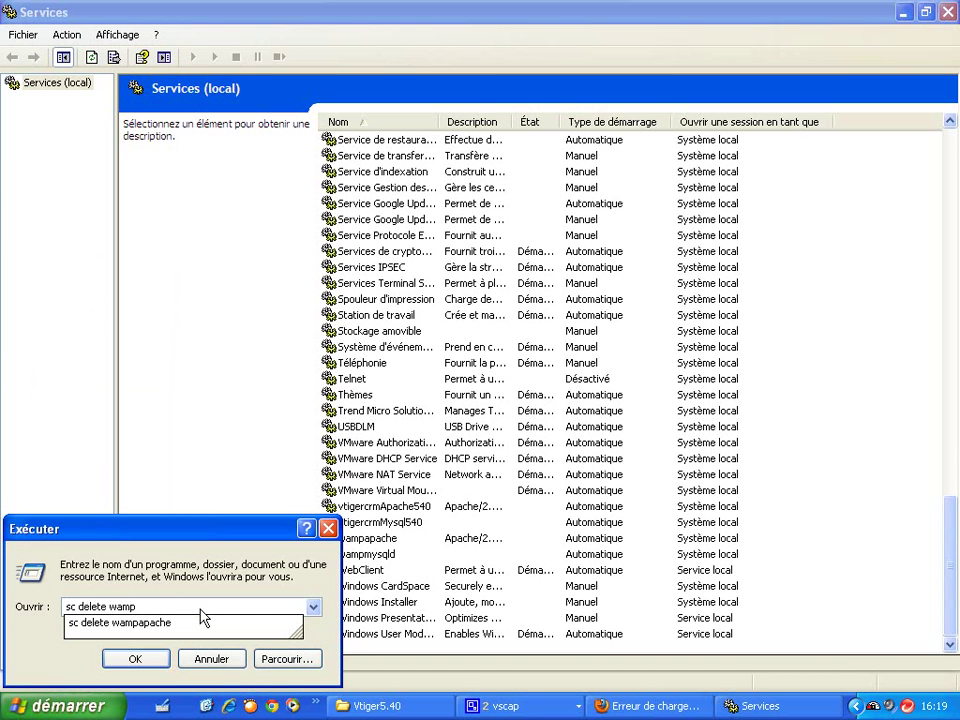
type("mysqld")
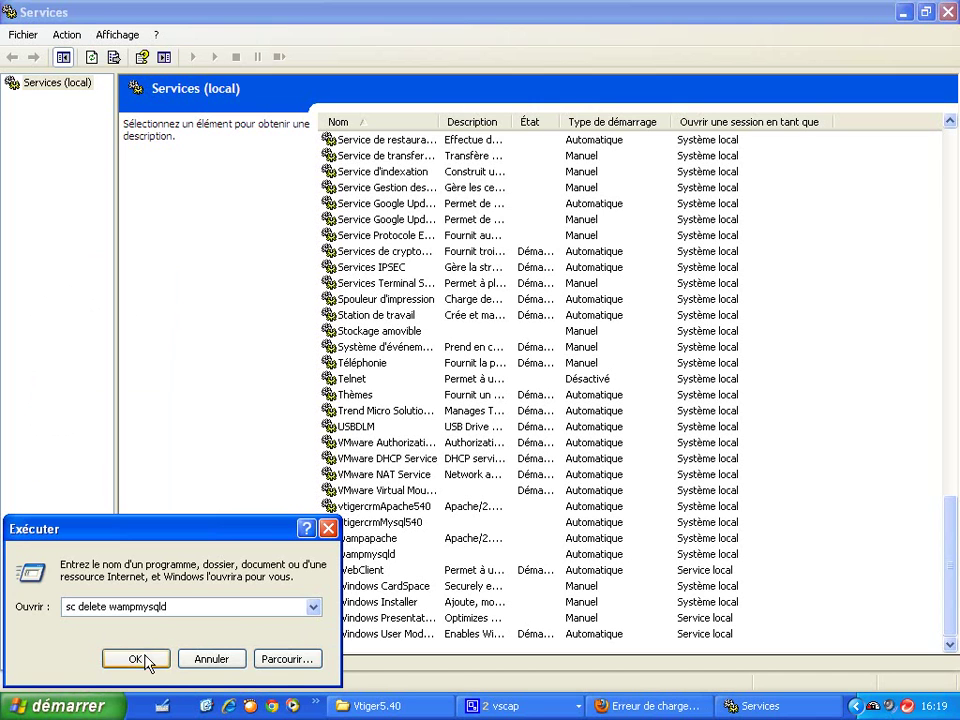
left_click(140, 658)
left_click(415, 427)
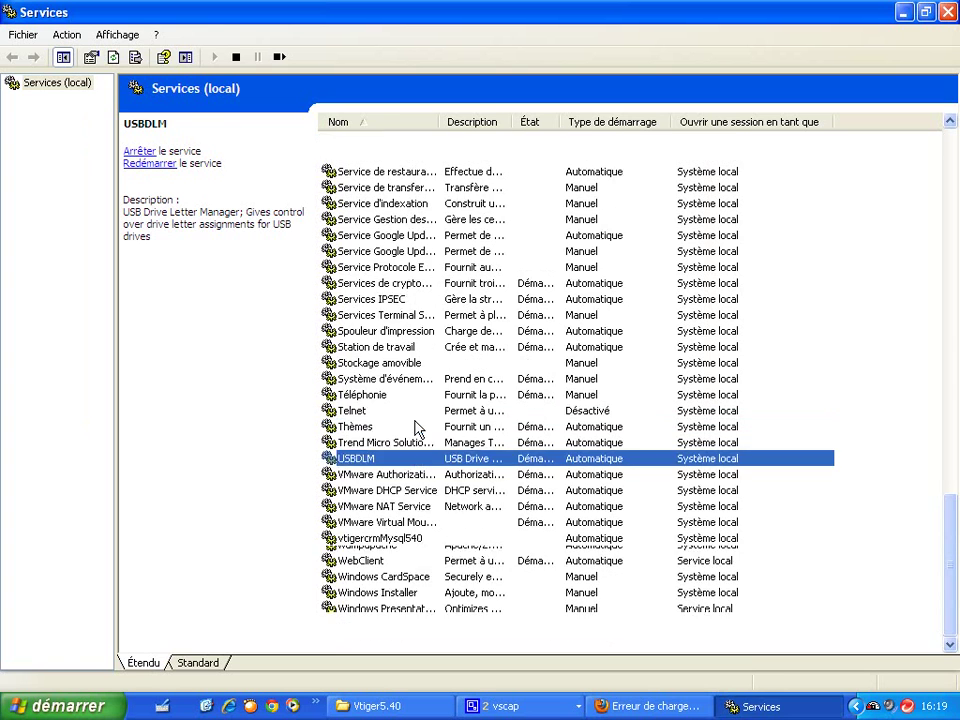
Step: Check the refreshed services list, then close Services and the expired Firefox window
left_click_drag(948, 573, 939, 185)
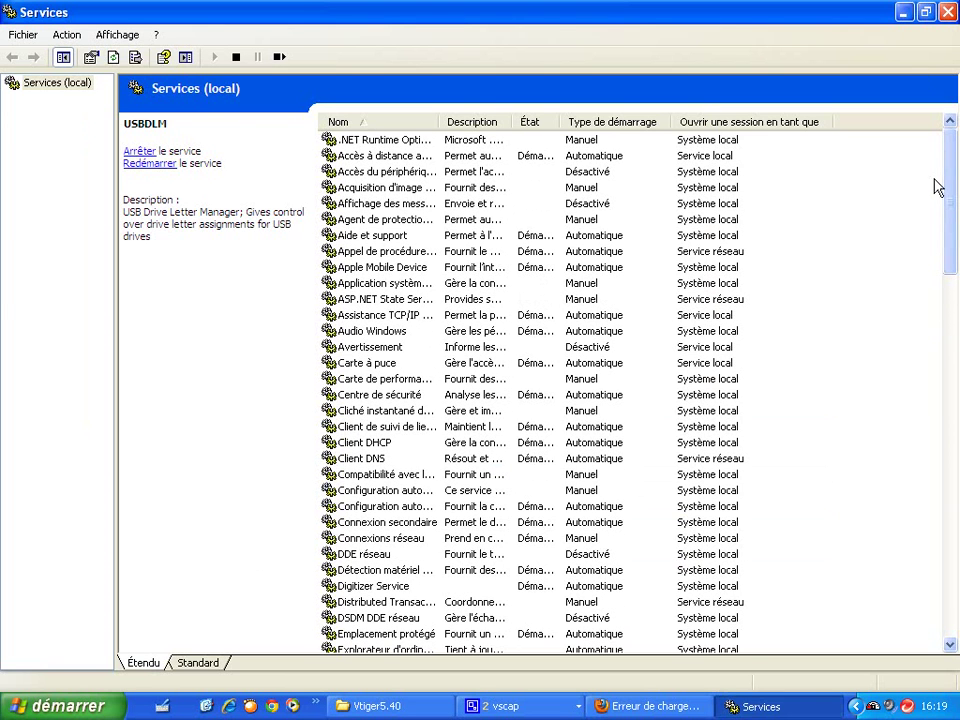
left_click(947, 12)
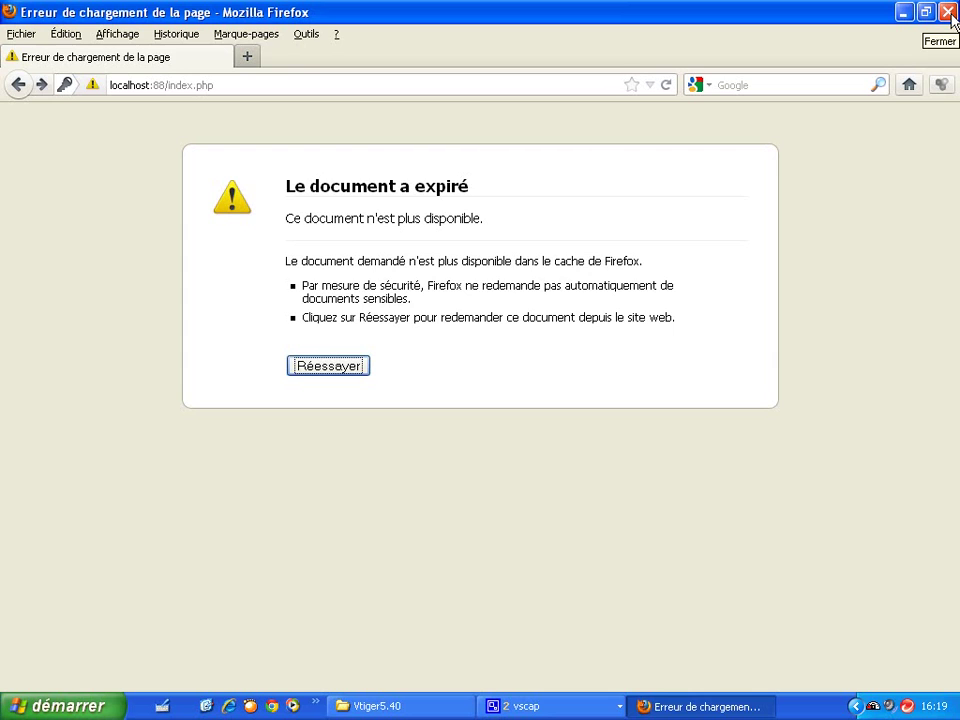
left_click(947, 12)
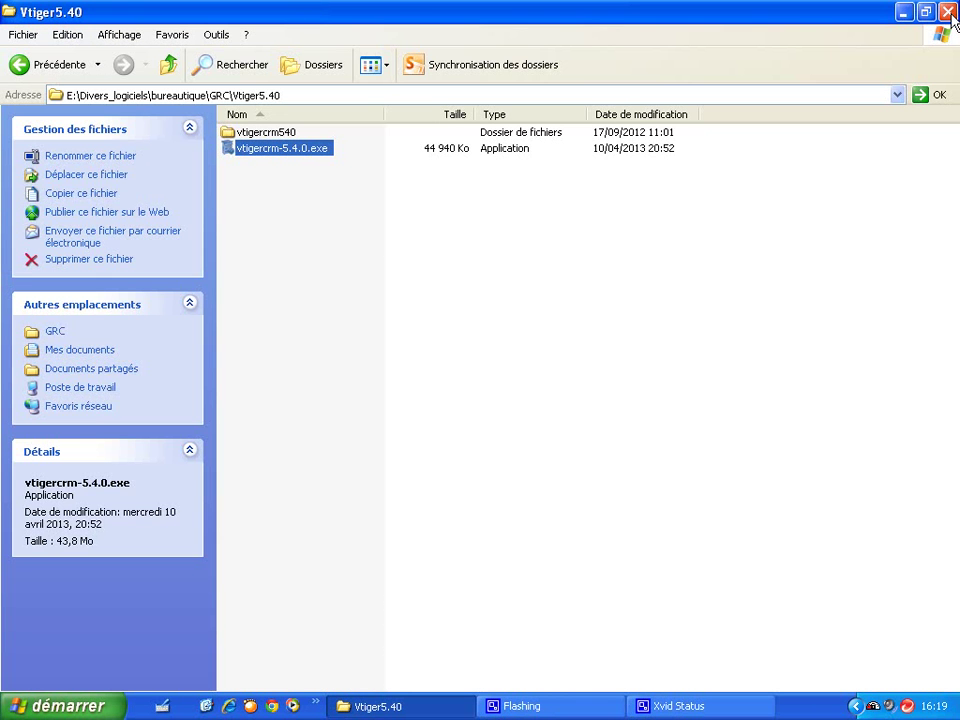